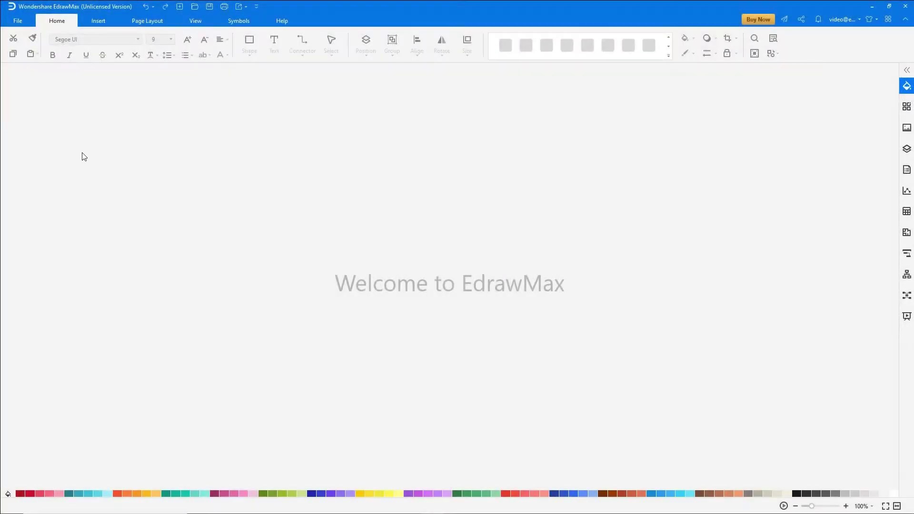
Step: Open the new-document gallery and list the Building Plan category's Elevations templates
click(17, 21)
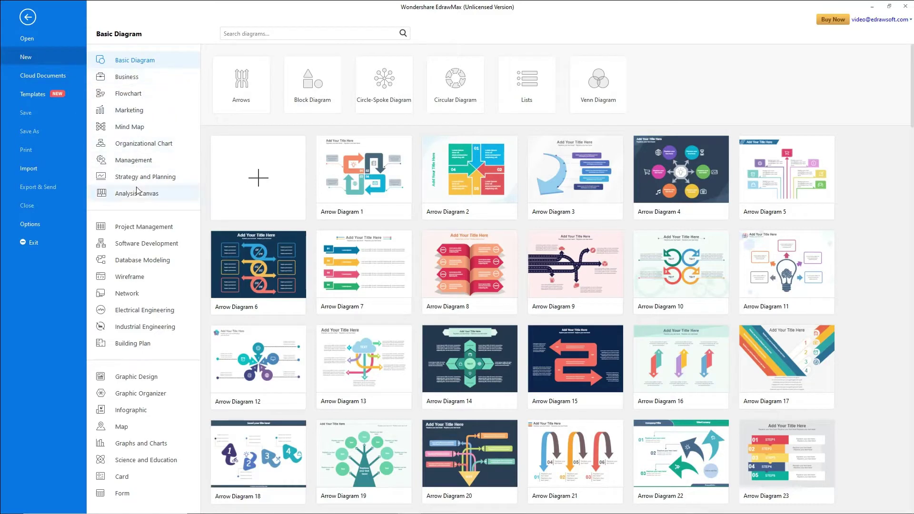
click(135, 343)
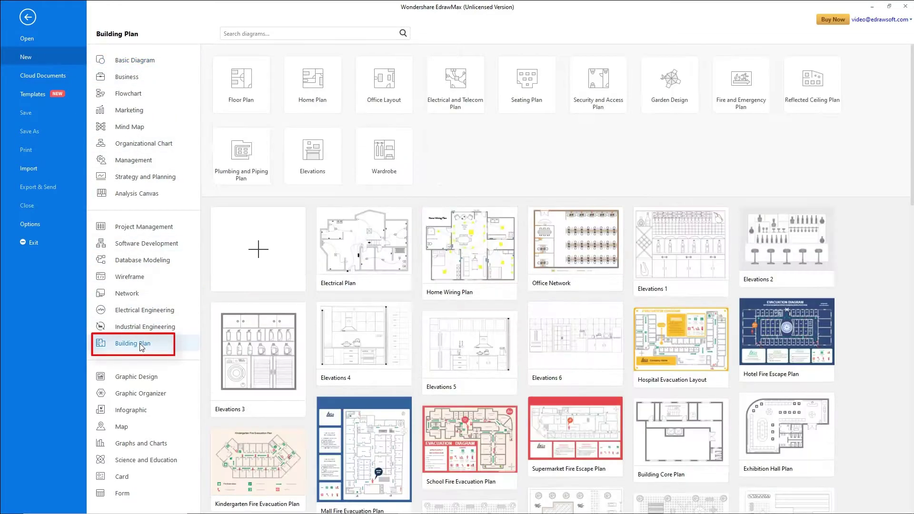
click(310, 164)
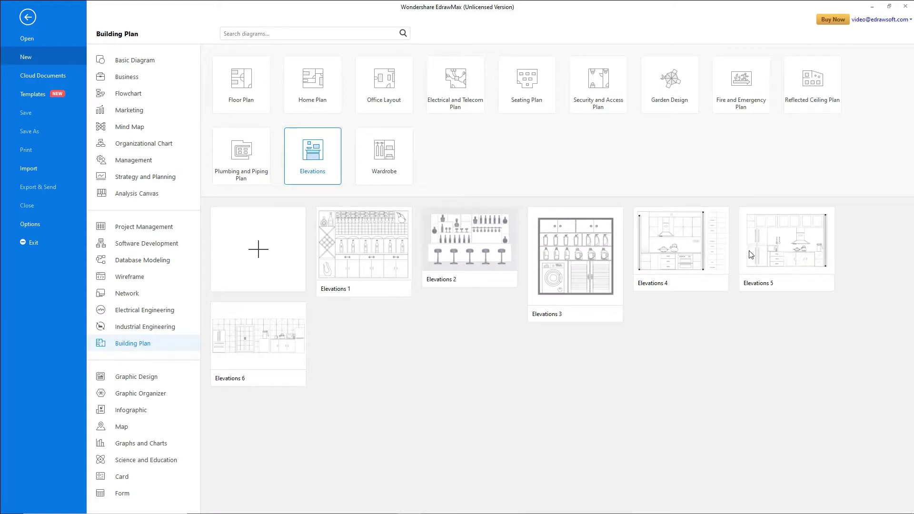
Step: Start a blank elevation drawing from the + template
click(260, 253)
scroll(79, 310, down, 20)
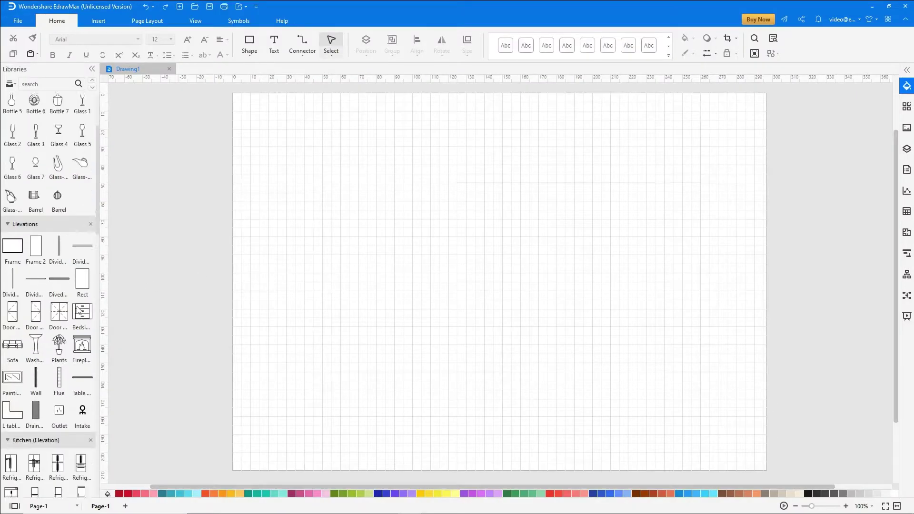
scroll(79, 311, down, 5)
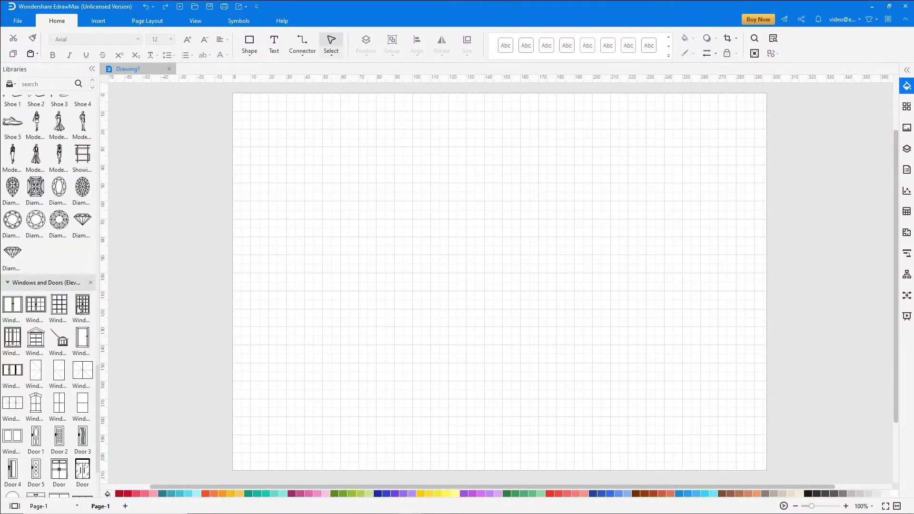
Step: Place a window panel from Windows and Doors and size it 2400 × 2400 mm
drag(87, 371, 332, 183)
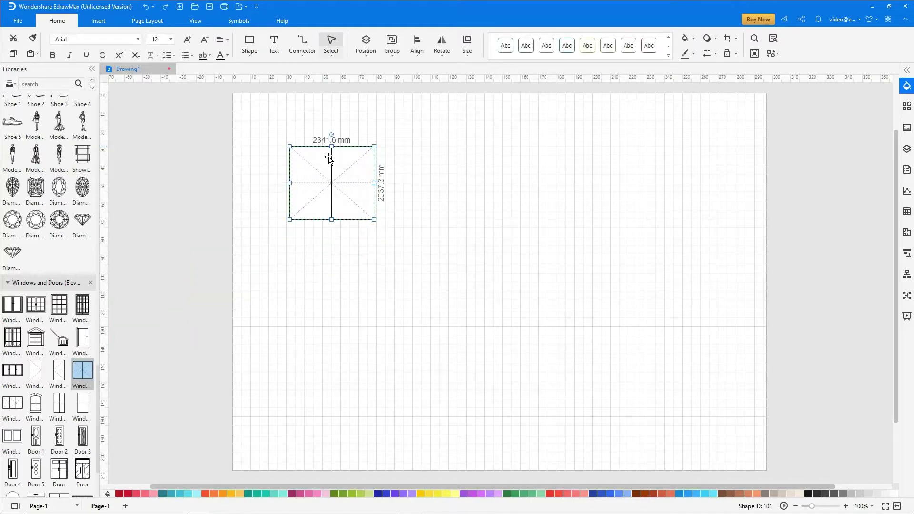
double_click(326, 139)
text(1000)
key(Return)
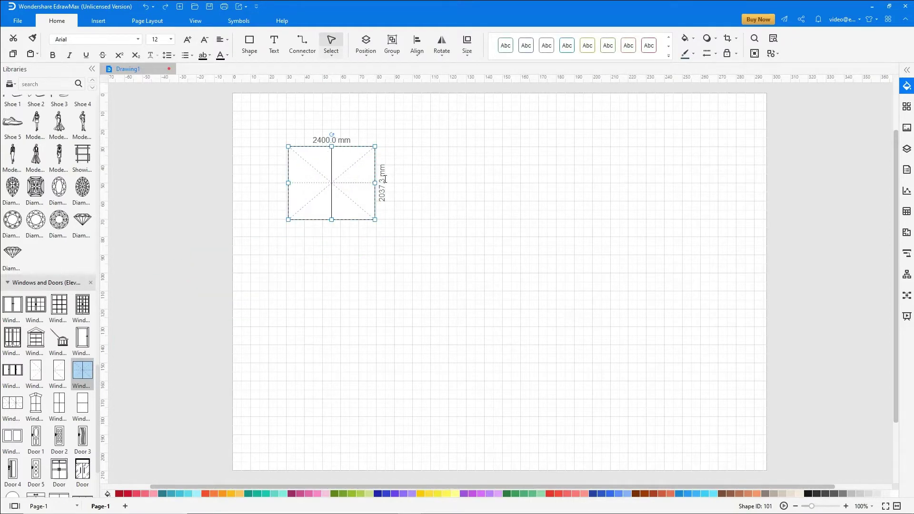
double_click(381, 183)
text(2400)
key(Return)
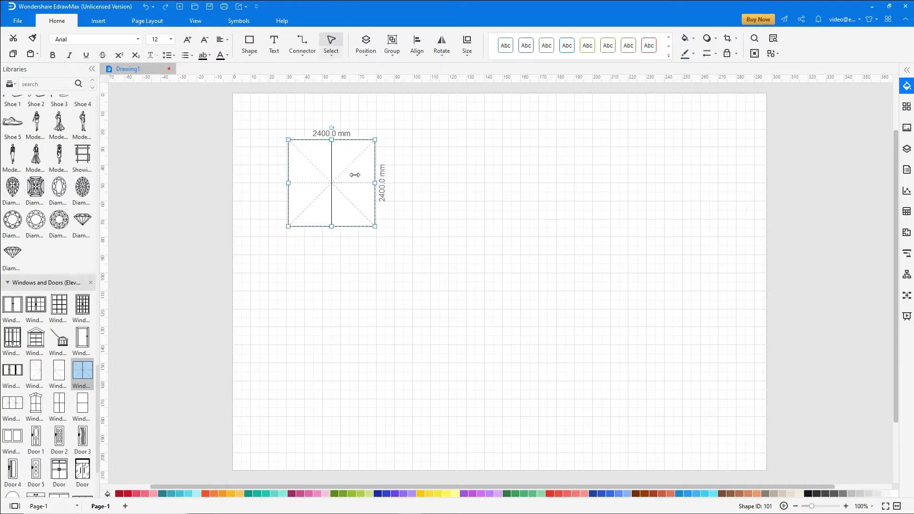
Step: Copy the panel twice to the right, aligned in a row
drag(356, 179, 444, 178)
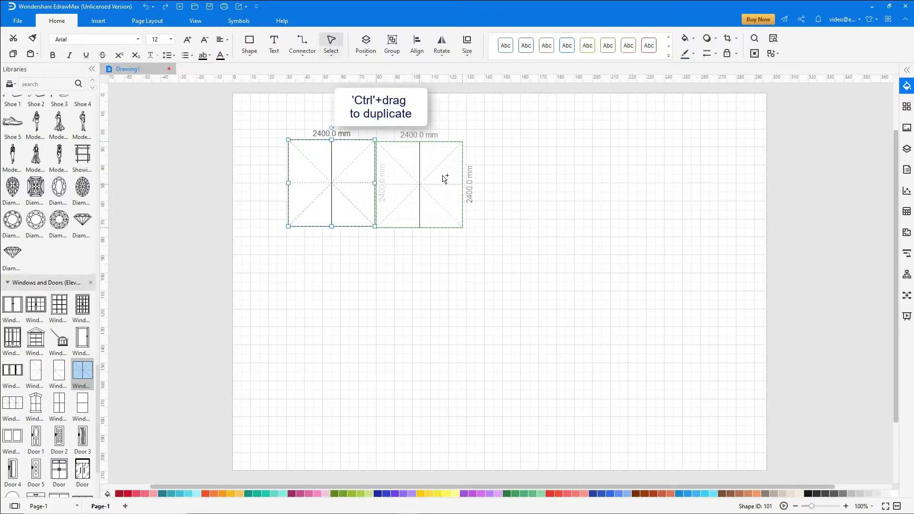
key(Left)
key(Left)
key(Up)
key(Up)
key(Up)
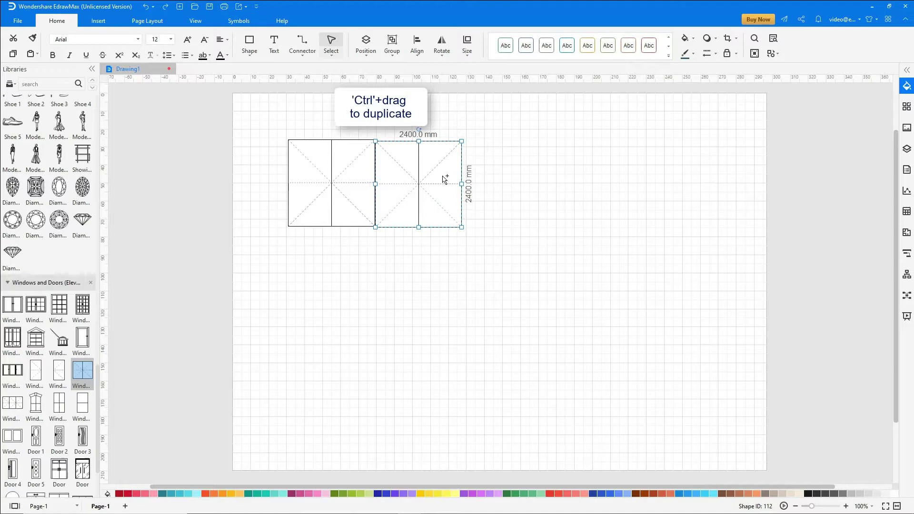
drag(442, 178, 710, 183)
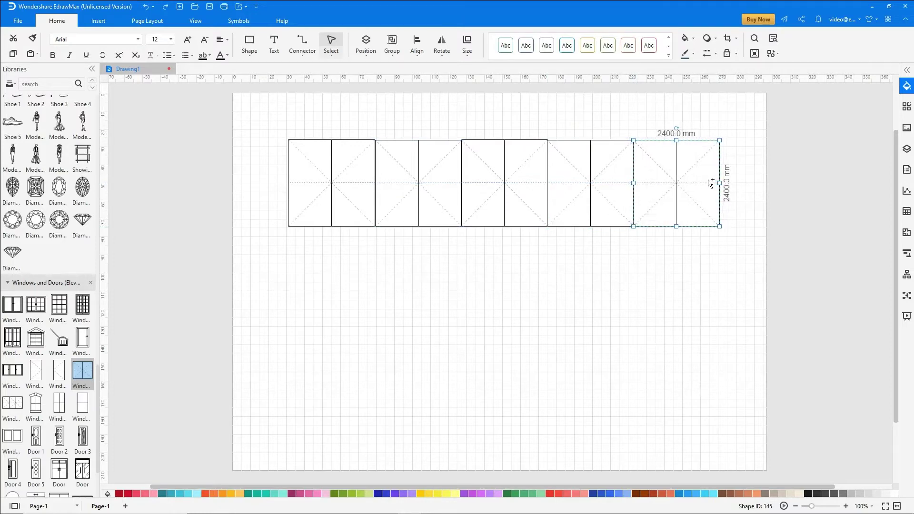
Step: Fit double-window shapes into the panels along the row
drag(13, 436, 418, 226)
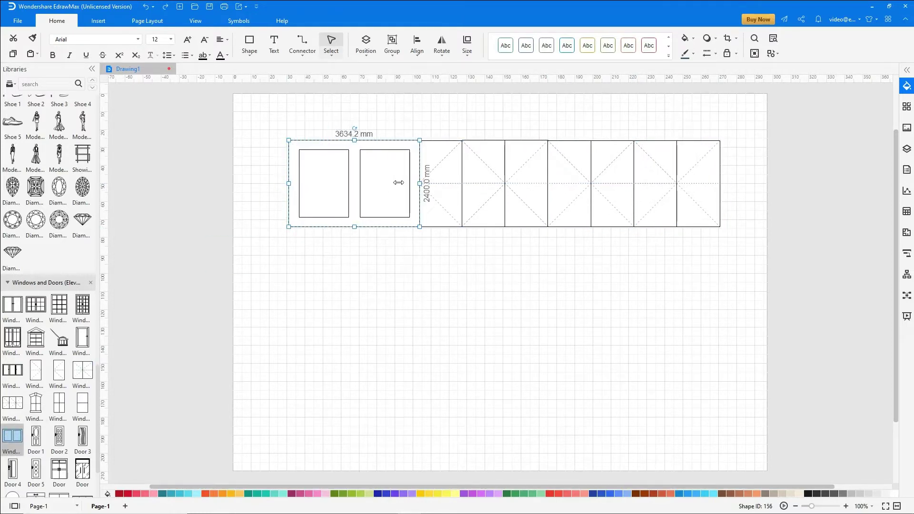
drag(399, 182, 569, 184)
drag(569, 184, 695, 180)
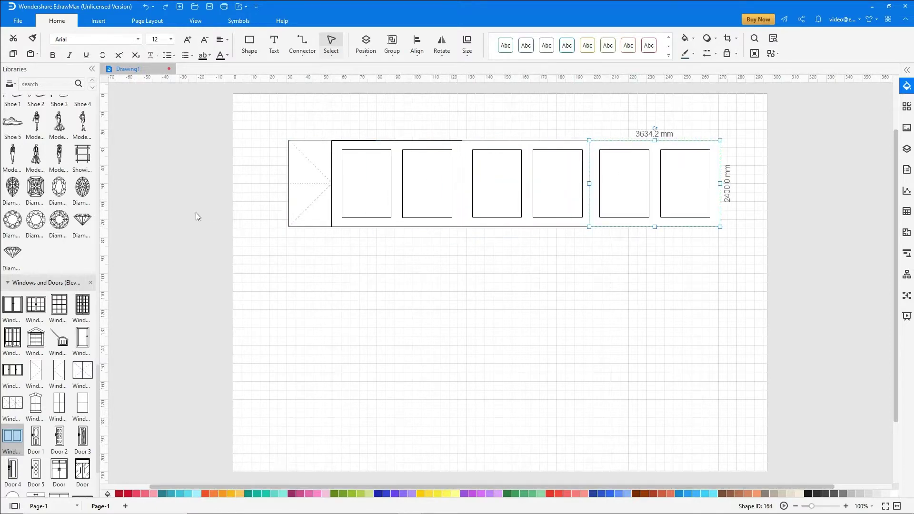
scroll(40, 193, down, 20)
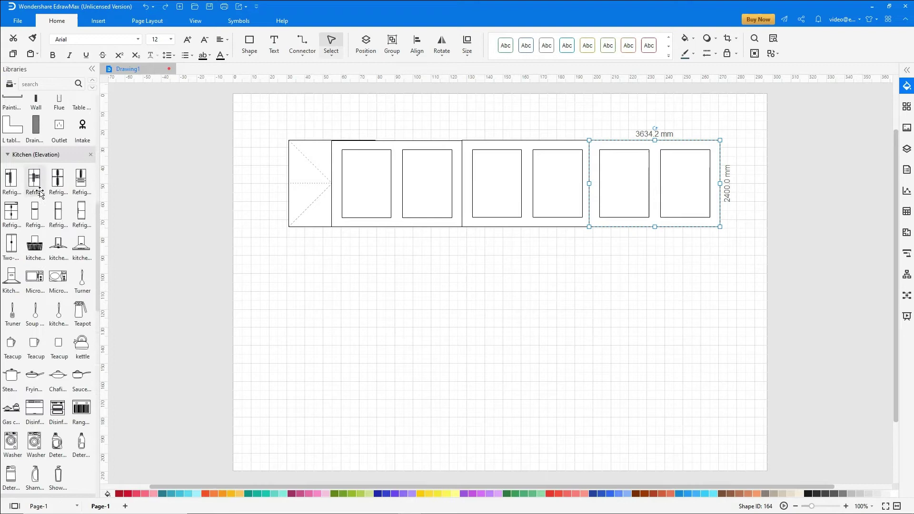
Step: Place a refrigerator 6130 mm tall and 3180 mm wide under the upper cabinets
drag(58, 180, 341, 308)
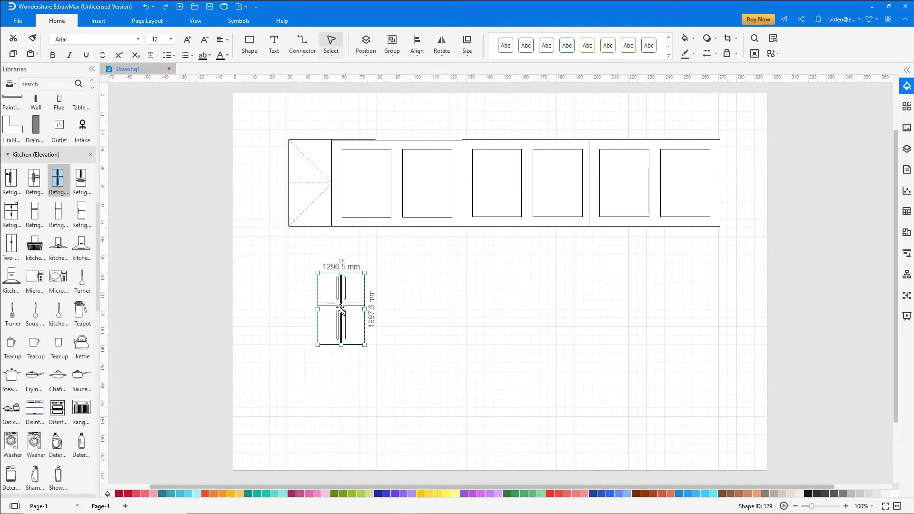
click(371, 314)
text(6130)
key(Return)
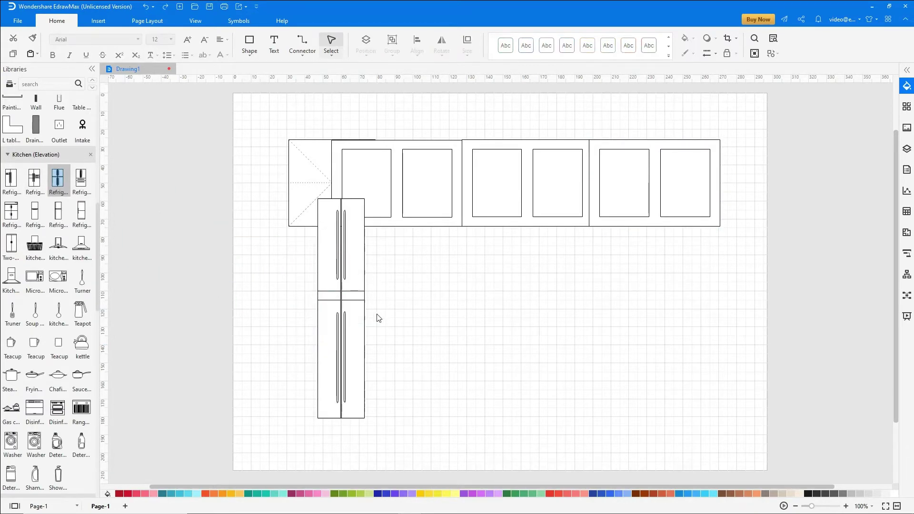
click(338, 193)
text(3180)
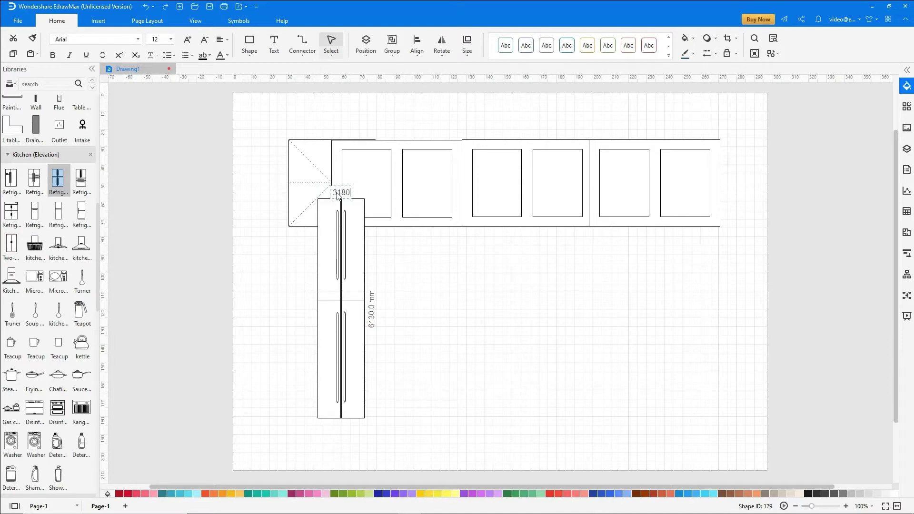
key(Return)
drag(325, 252, 325, 283)
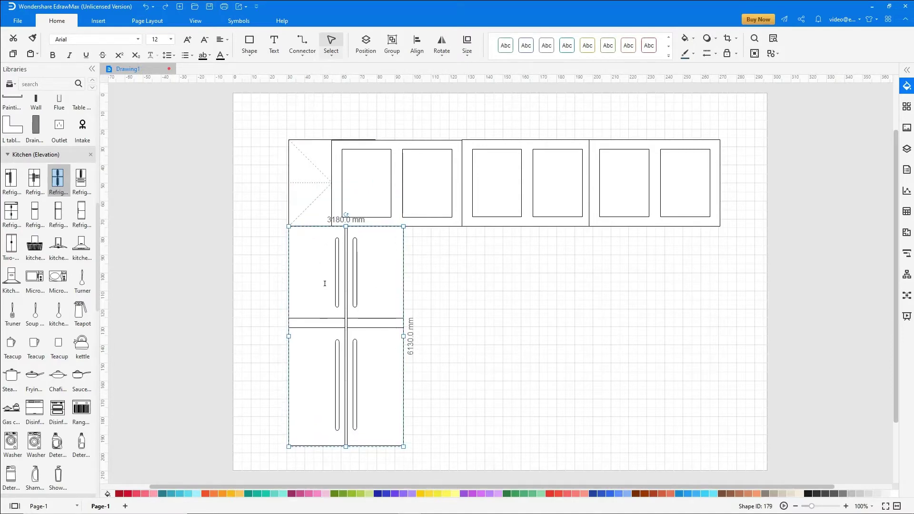
Step: Add a drawer unit 2950 mm wide and 2350 mm tall beside the fridge
scroll(58, 214, up, 5)
drag(82, 226, 434, 372)
click(451, 340)
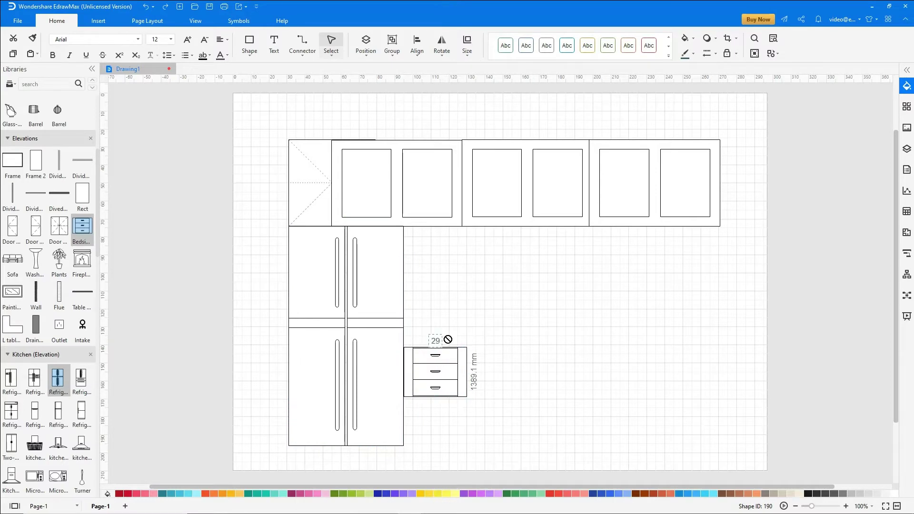
text(2950)
key(Return)
click(495, 376)
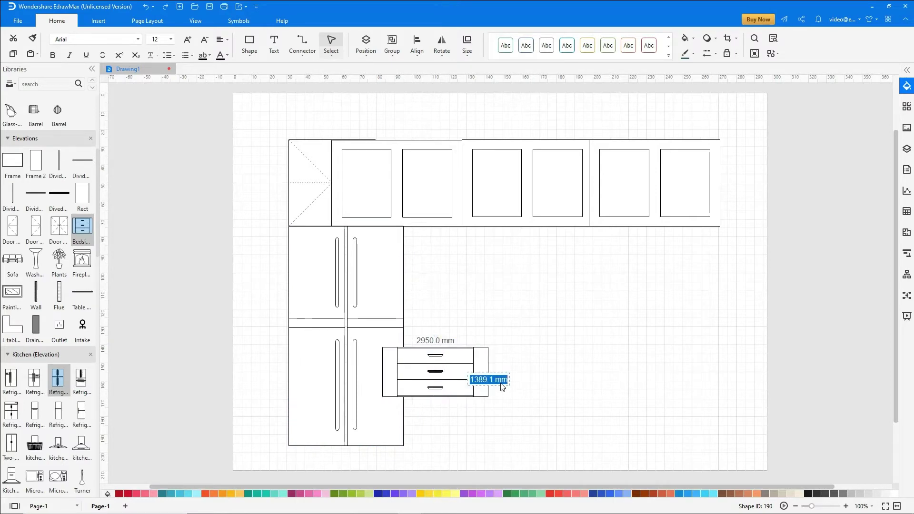
text(2350)
key(Return)
drag(471, 380, 492, 411)
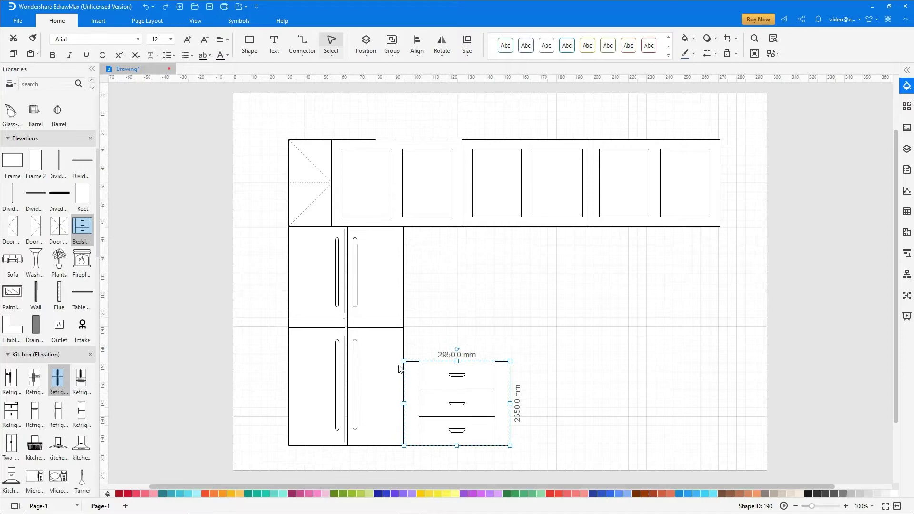
Step: Add a 4440 mm wide base cabinet right of the drawers, stretched to 2350 mm tall
scroll(72, 328, down, 10)
drag(82, 473, 552, 395)
click(541, 363)
text(4440)
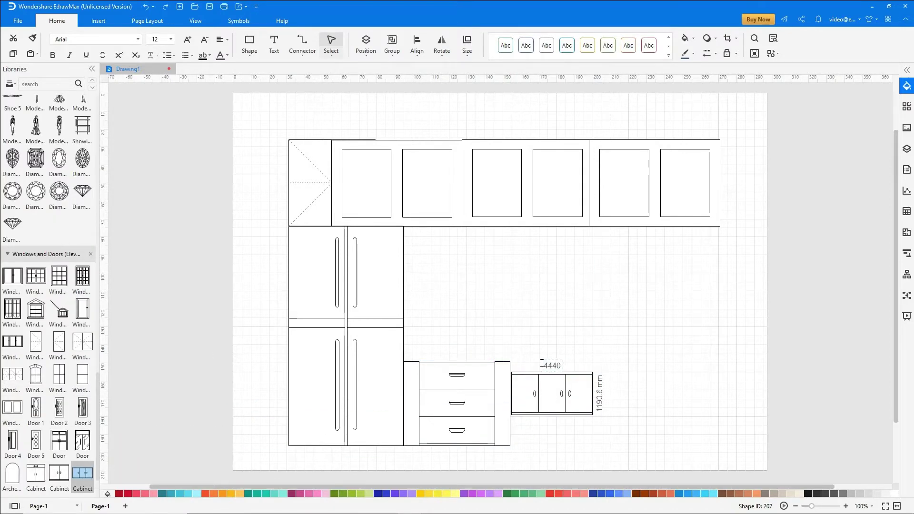
key(Return)
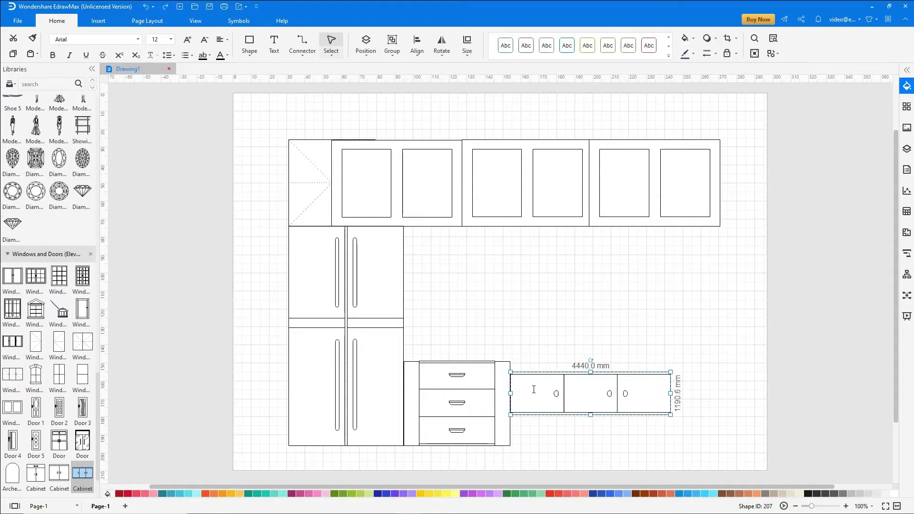
key(Up)
key(Up)
key(Up)
key(Up)
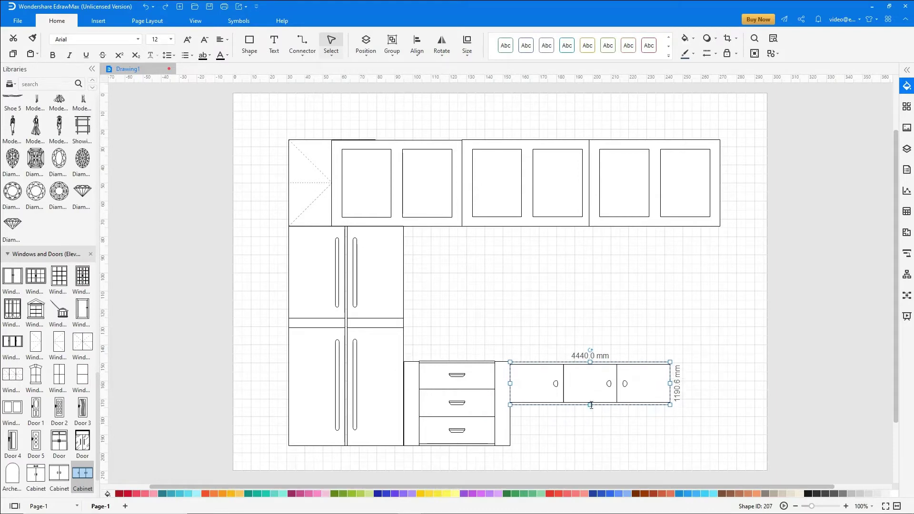
drag(590, 405, 591, 446)
scroll(49, 367, down, 15)
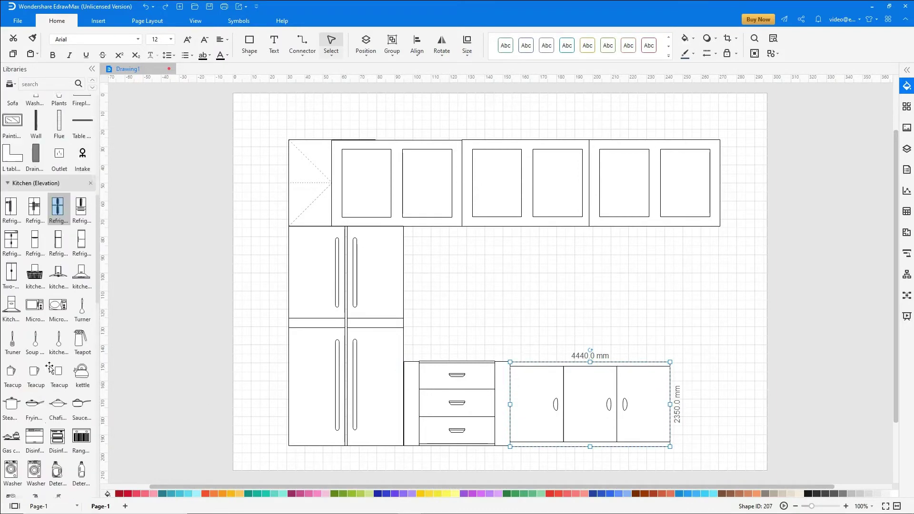
scroll(49, 366, up, 10)
Step: Place a door unit at the right end, matched to the 2350 mm cabinet height
drag(13, 257, 698, 408)
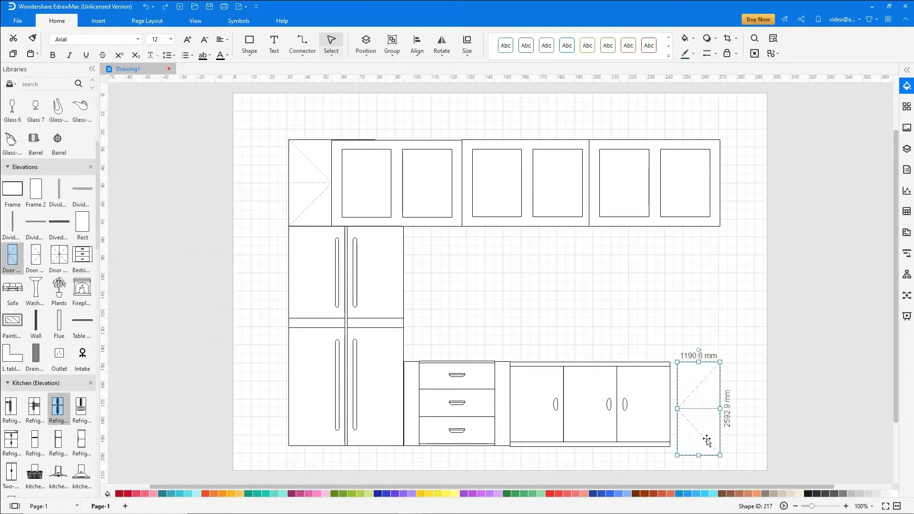
drag(698, 454, 697, 446)
key(Left)
key(Left)
key(Left)
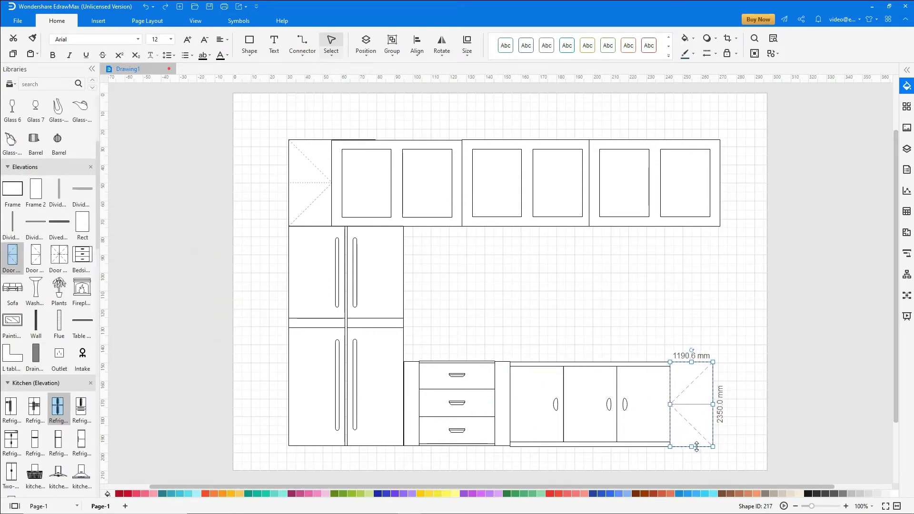
Step: Add a wall right of the cabinets down to the floor and widen the corner door to meet it
drag(35, 323, 729, 228)
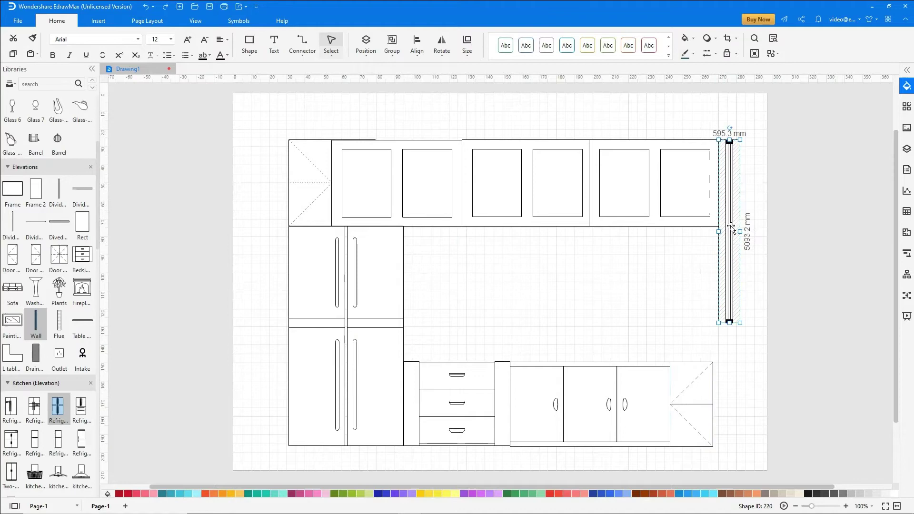
drag(728, 322, 729, 446)
click(695, 404)
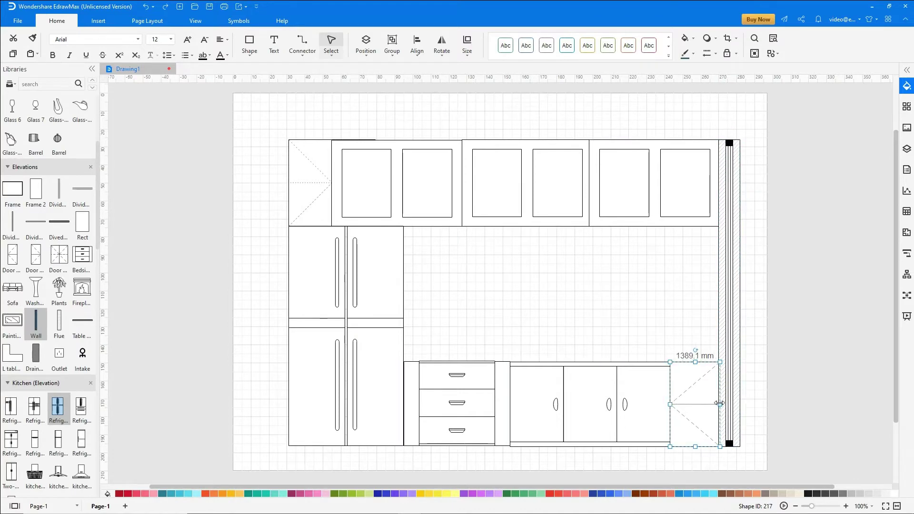
drag(712, 404, 718, 403)
Step: Place a range hood, a microwave on the drawer cabinet and a gas cooker
scroll(64, 304, down, 3)
drag(11, 419, 590, 273)
drag(34, 419, 435, 346)
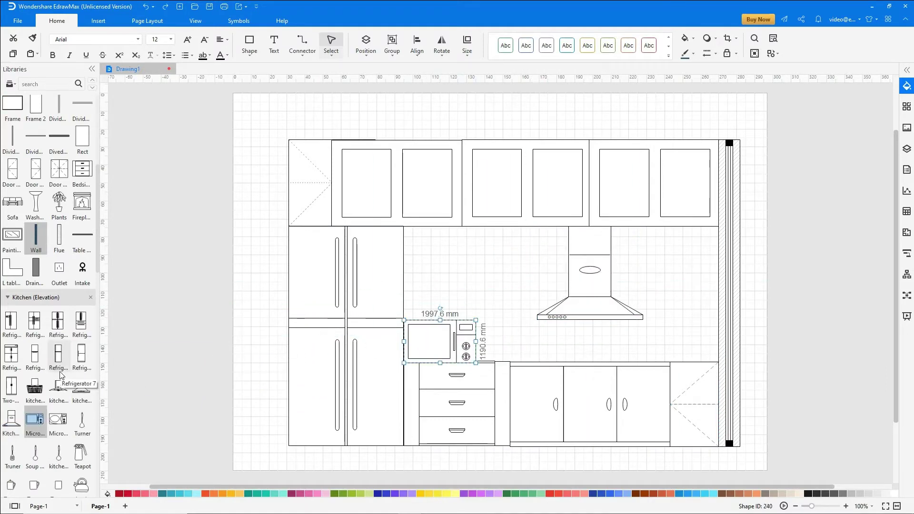
scroll(61, 375, down, 3)
drag(11, 464, 586, 350)
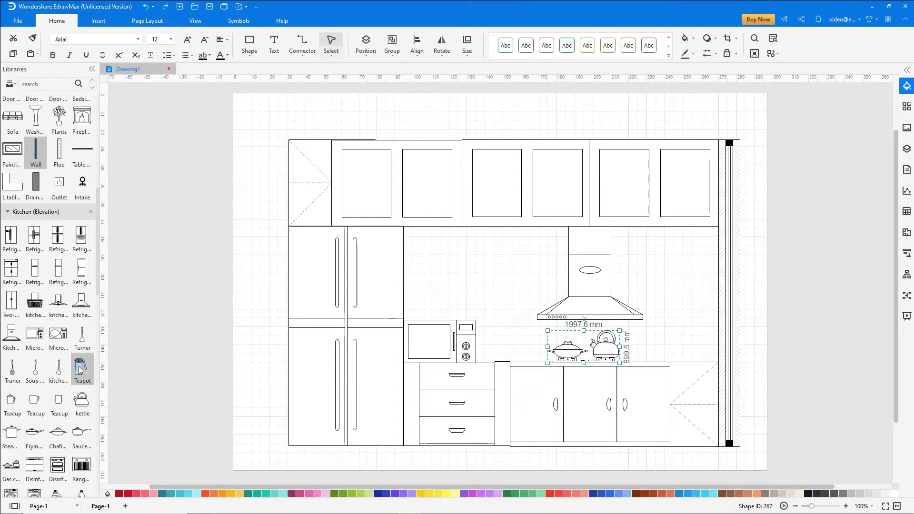
Step: Add a teapot on the right counter and hang a turner and second utensil on the backsplash
drag(82, 368, 699, 341)
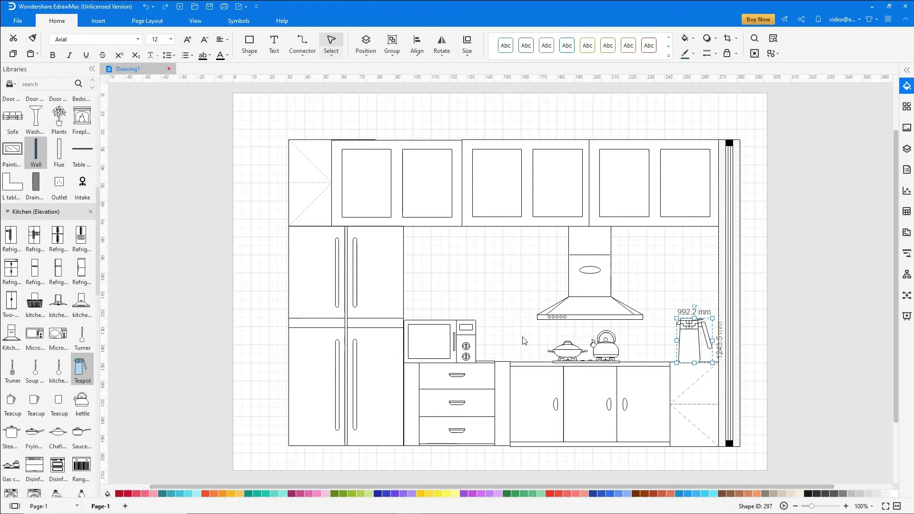
drag(81, 336, 475, 281)
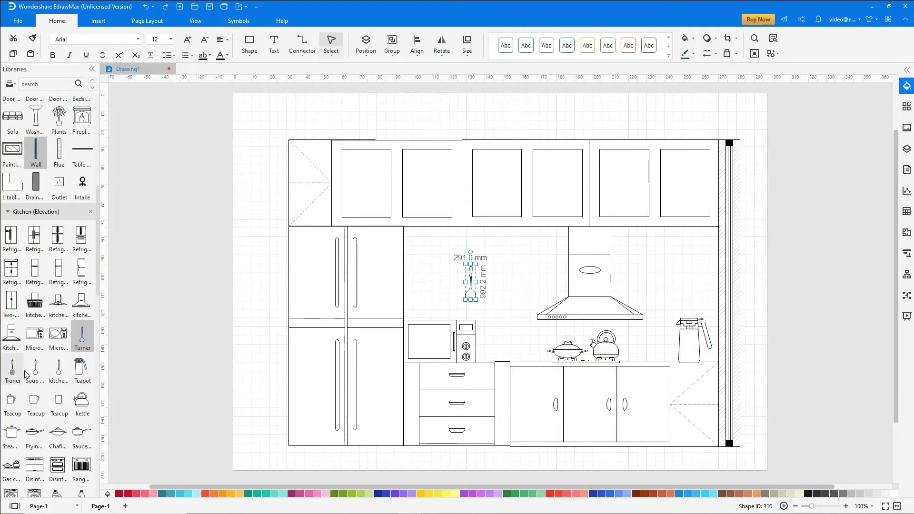
drag(12, 369, 488, 286)
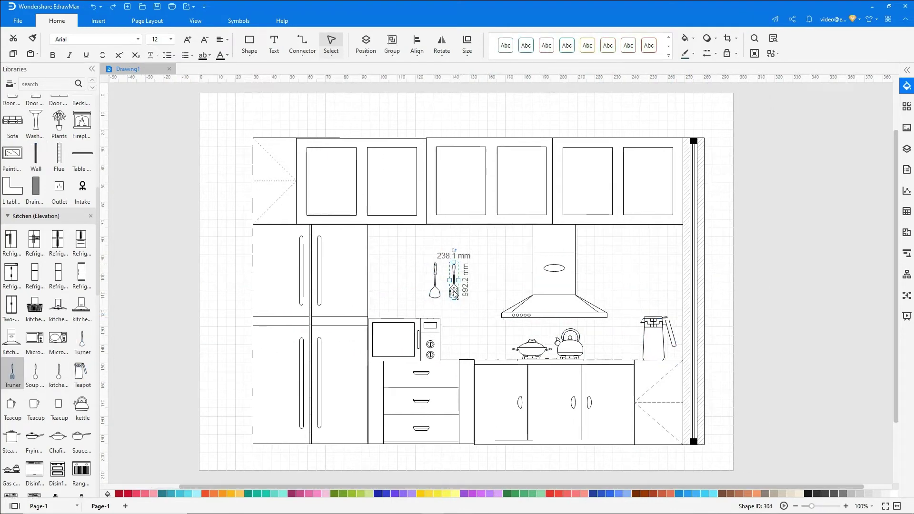
Step: Select all the upper wall cabinets plus the sink and corner base cabinets
click(479, 290)
click(336, 183)
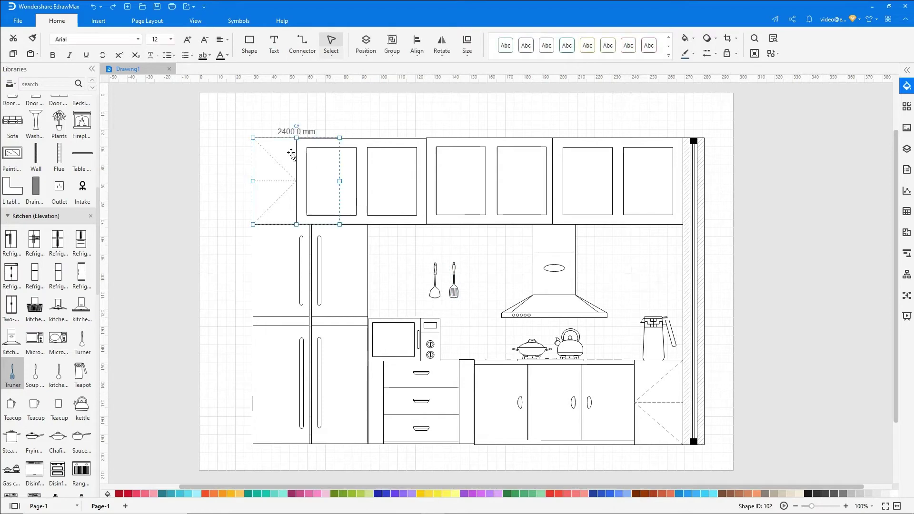
click(346, 157)
ctrl+click(464, 174)
ctrl+click(584, 183)
ctrl+click(587, 367)
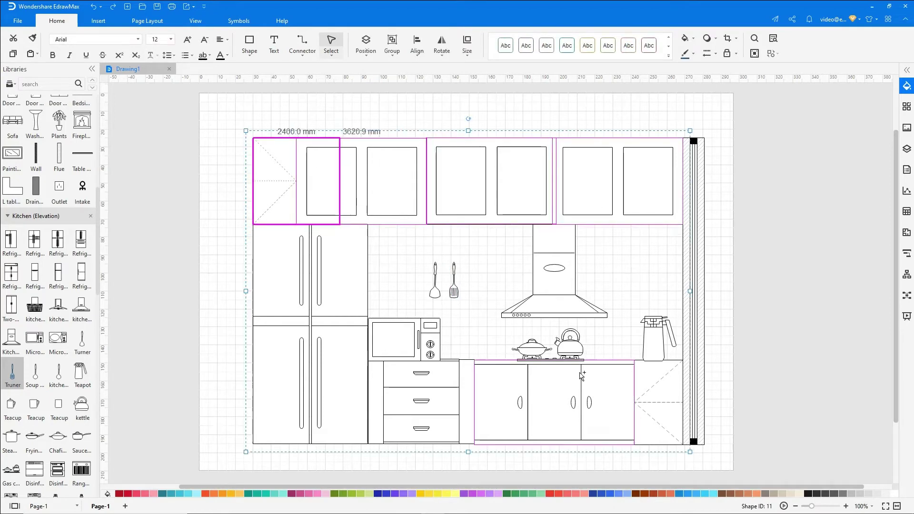
ctrl+click(648, 377)
Step: Give the selected cabinets a grid hatch pattern fill with a light green background
click(905, 86)
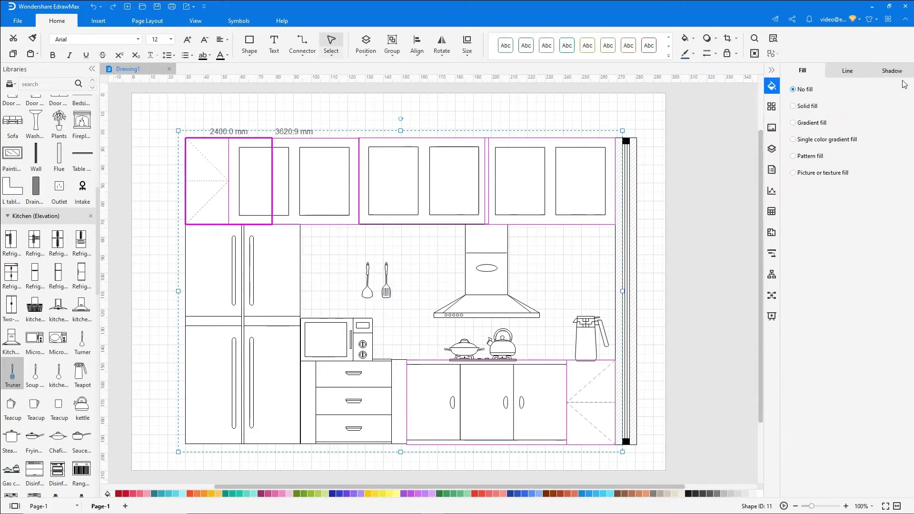
click(823, 157)
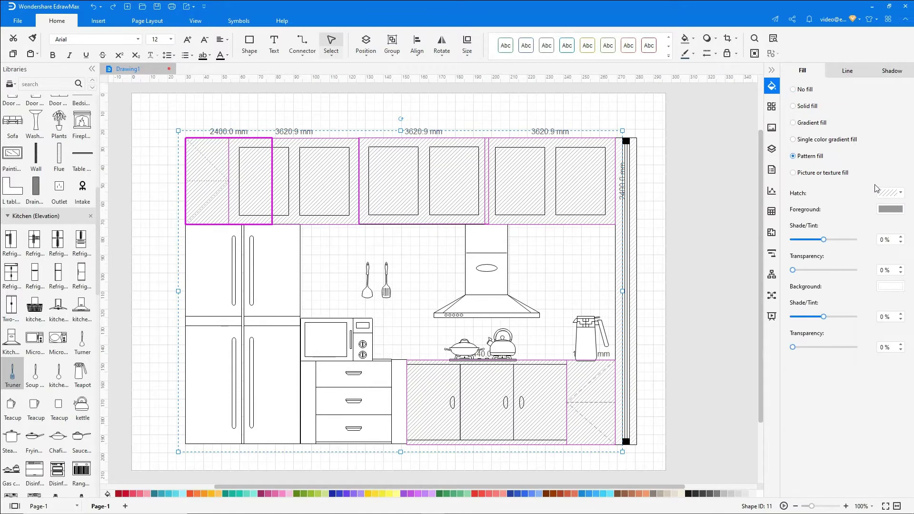
click(900, 193)
click(831, 262)
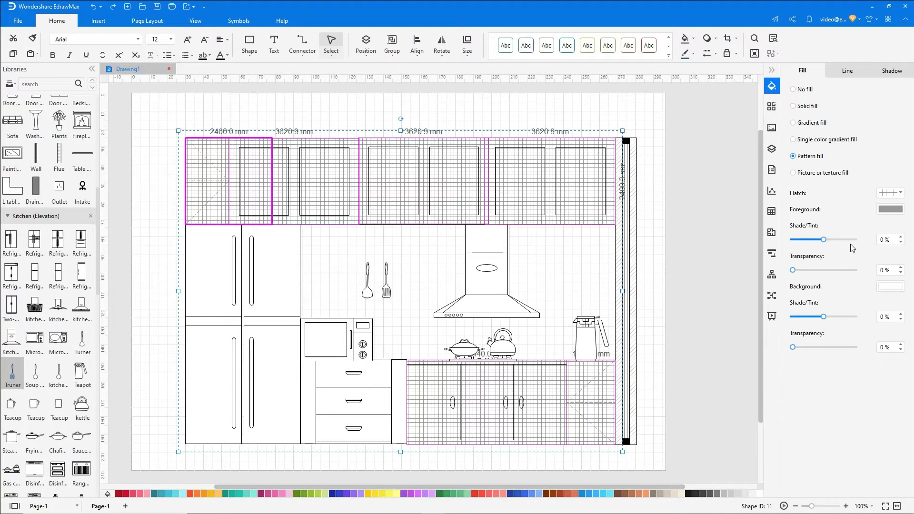
click(890, 209)
click(824, 239)
click(888, 286)
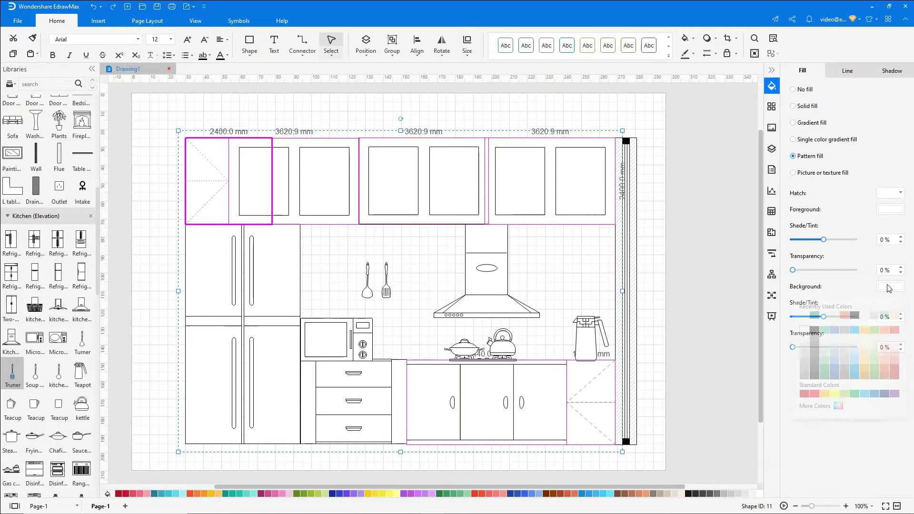
click(875, 335)
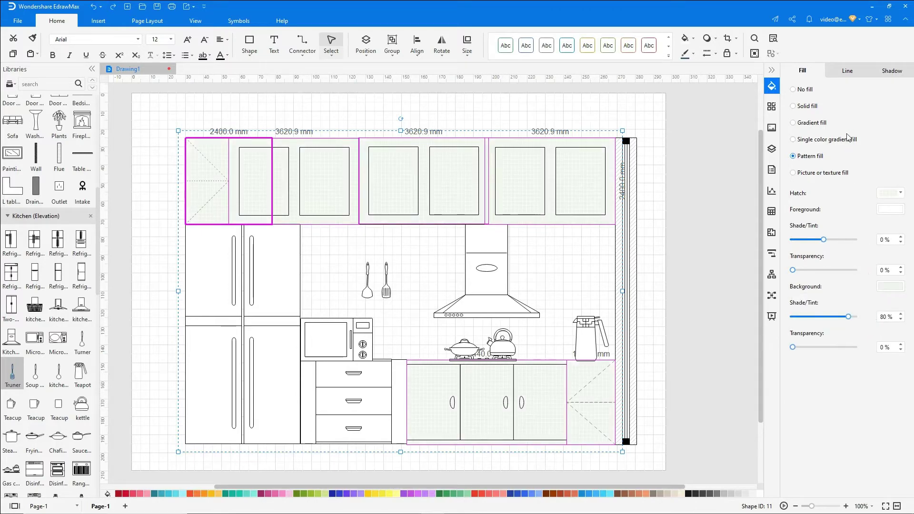
Step: Make the cabinet outlines dark green
click(847, 70)
click(895, 161)
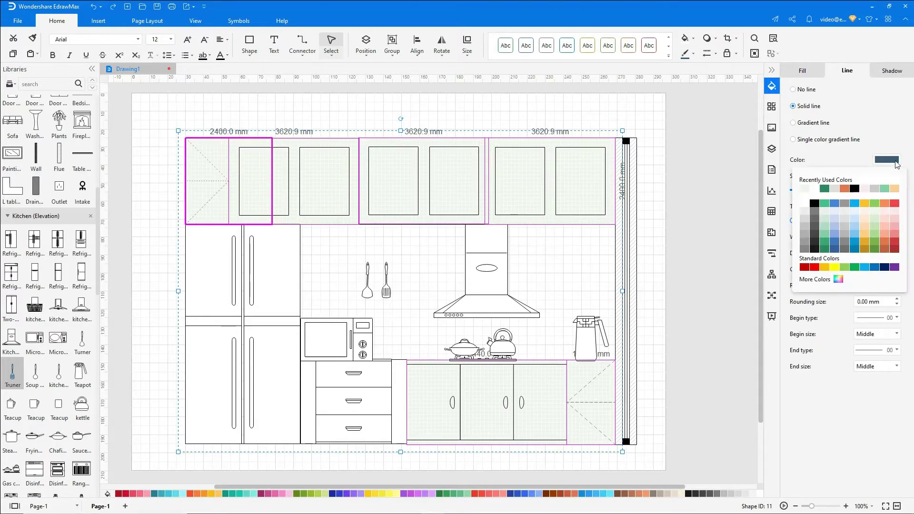
click(825, 188)
click(770, 70)
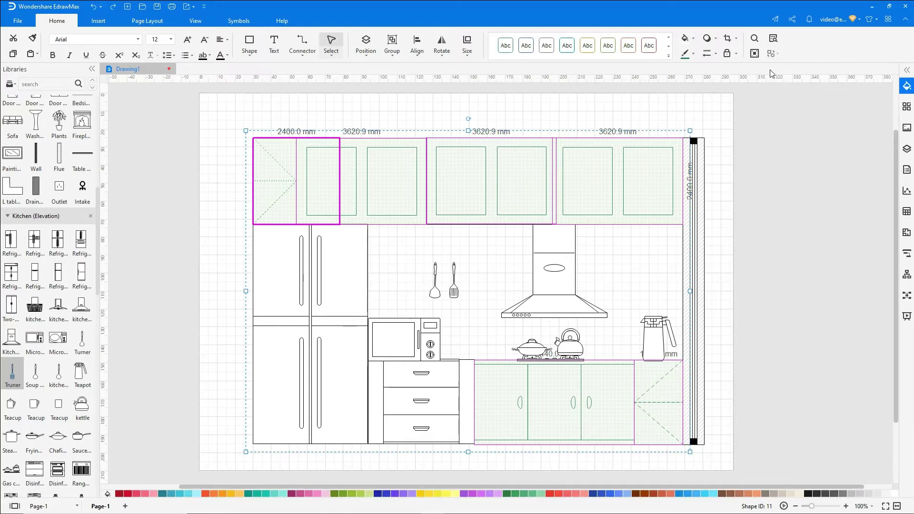
Step: Give the refrigerator a dotted hatch pattern fill with a pink background
click(350, 297)
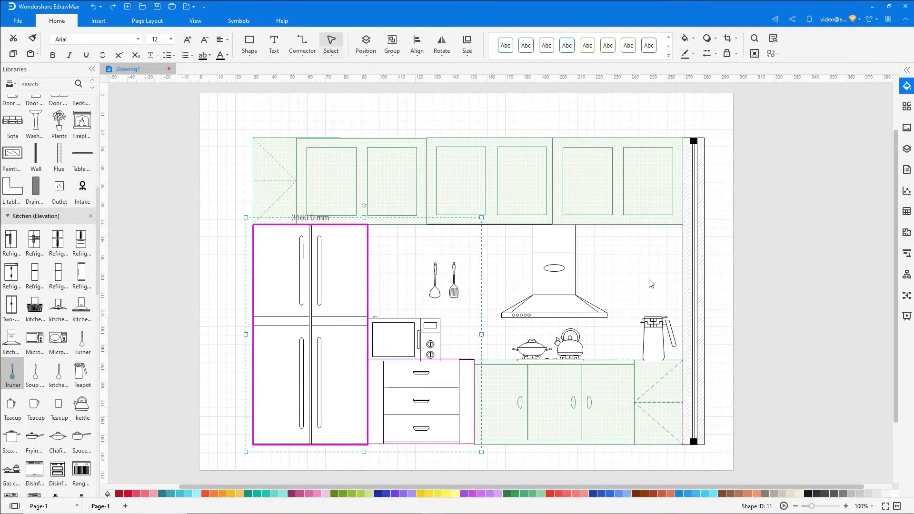
click(905, 88)
click(802, 70)
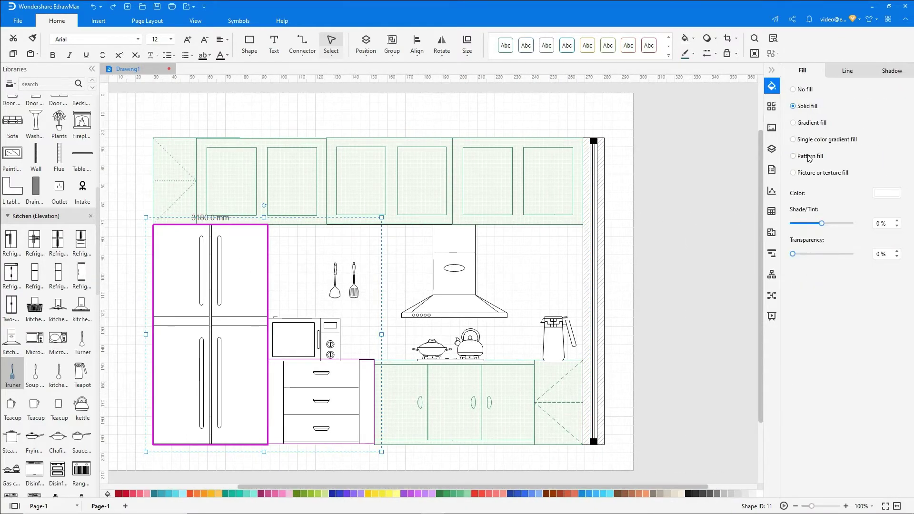
click(809, 155)
click(897, 193)
click(858, 290)
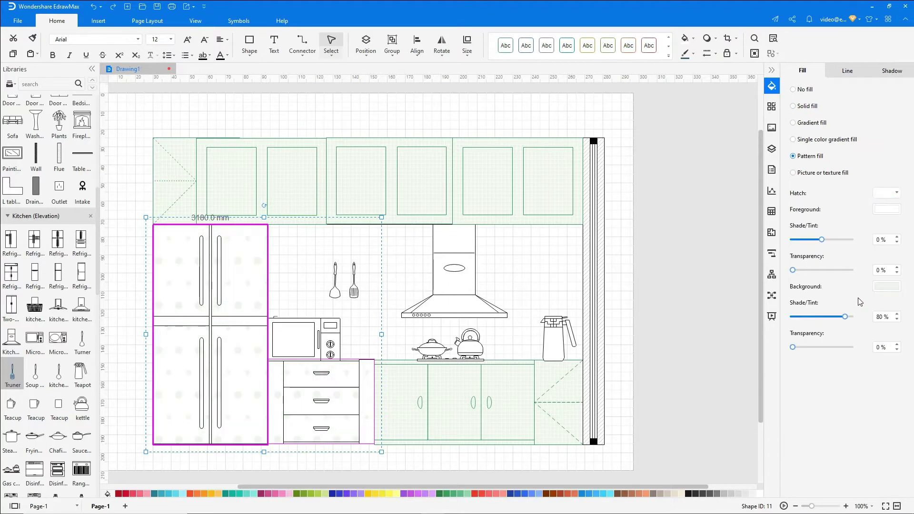
click(886, 286)
click(887, 338)
Step: Set the fridge's outline colour to orange
click(847, 71)
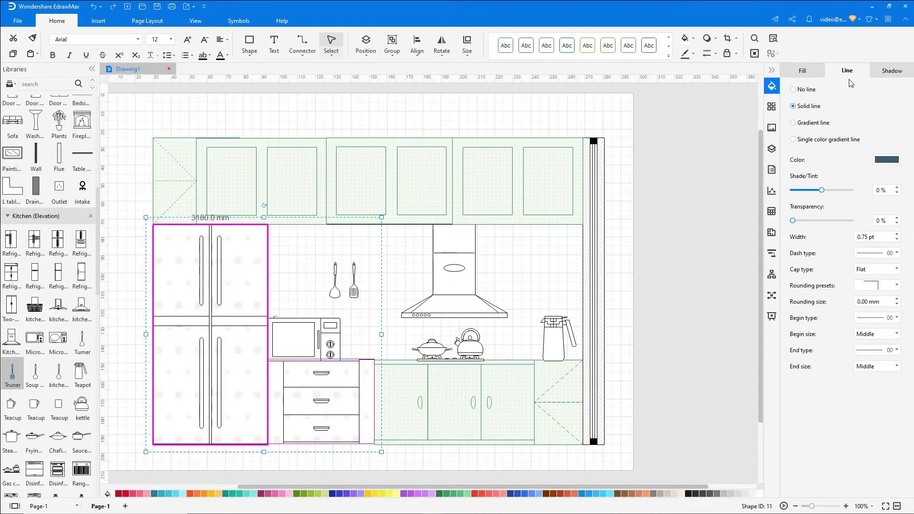
click(886, 159)
click(884, 205)
click(774, 71)
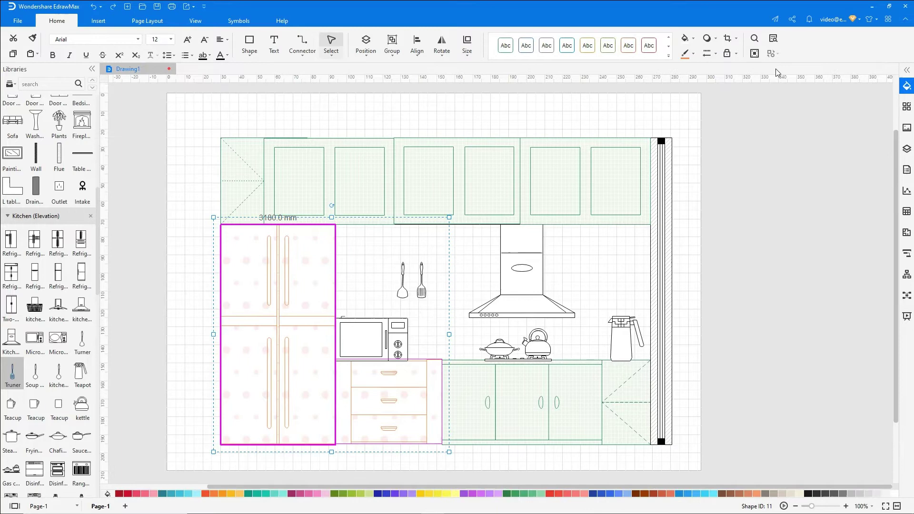
Step: Draw a large rectangle covering the backsplash area
click(255, 52)
click(267, 72)
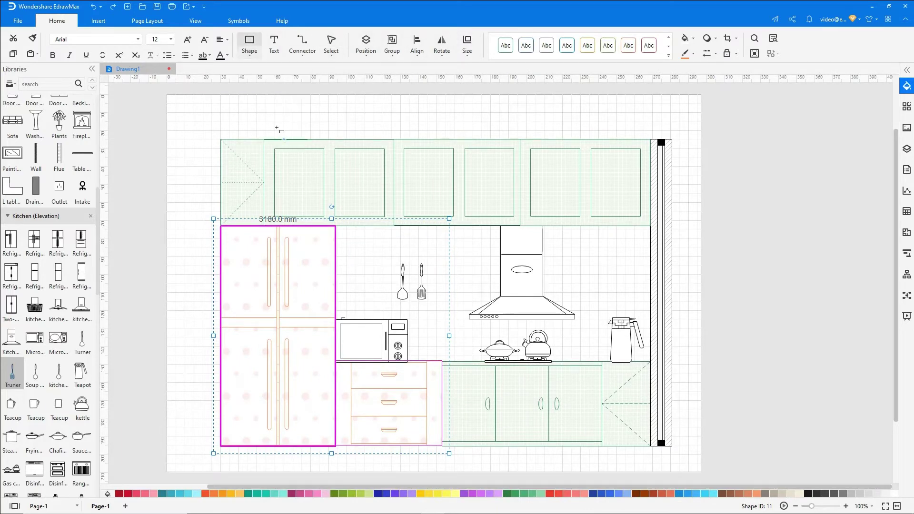
mouse_move(337, 227)
mouse_down()
mouse_move(339, 295)
mouse_move(651, 360)
mouse_up()
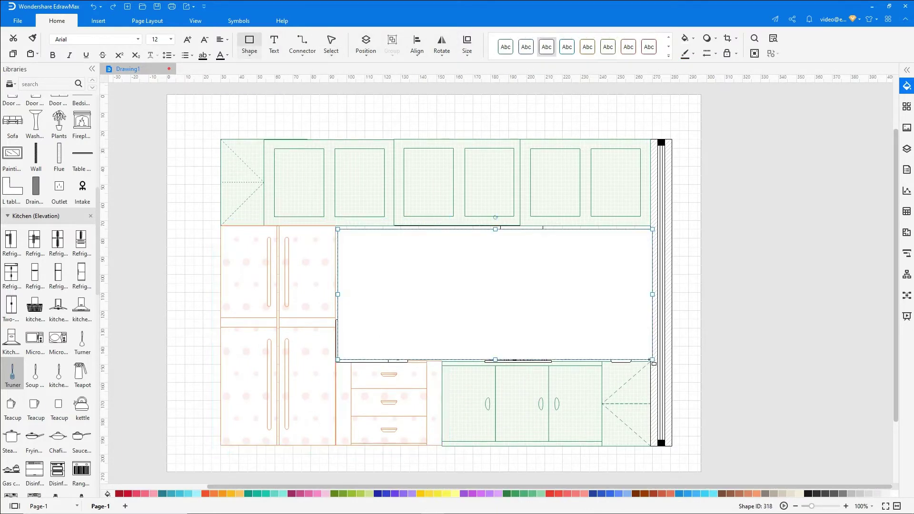
key(Up)
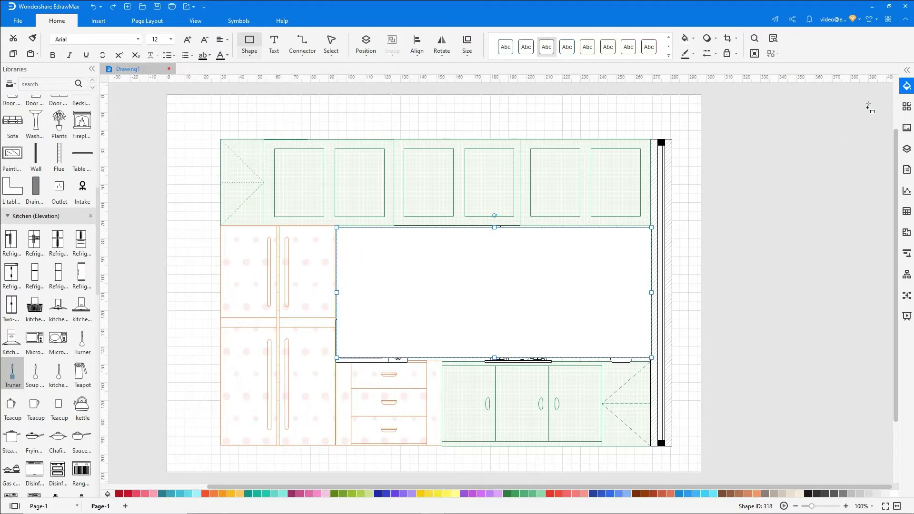
Step: Fill the rectangle with the peach checker tile texture at 75% transparency
click(906, 87)
click(800, 174)
click(891, 193)
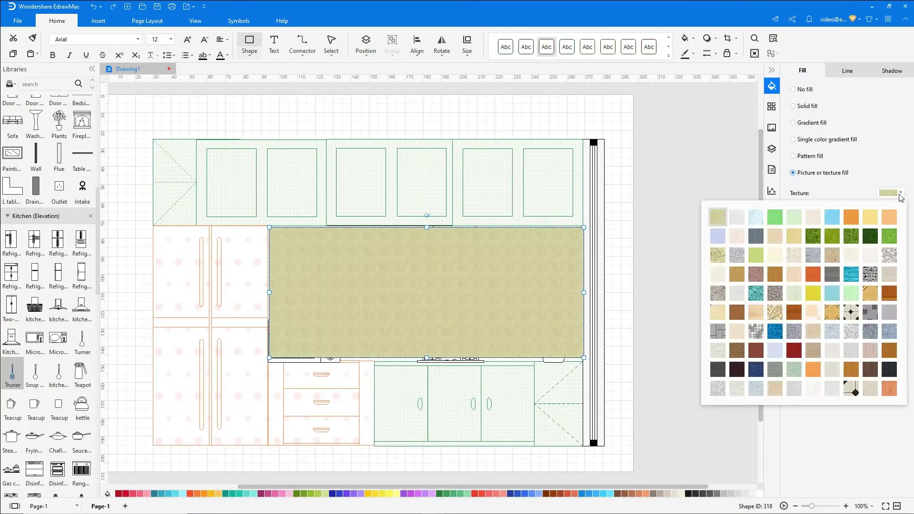
click(815, 317)
drag(794, 231, 838, 231)
click(771, 71)
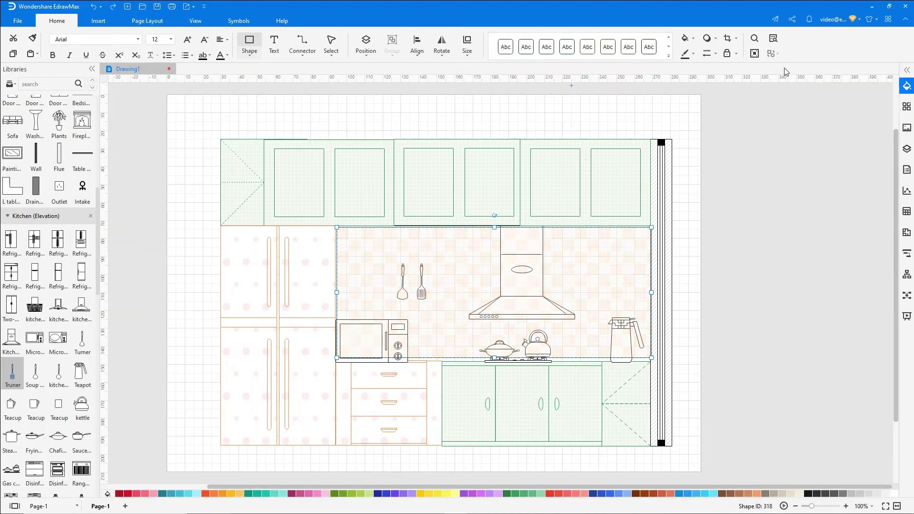
Step: Send the tile rectangle behind the appliances and select the tall right-edge bar
right_click(635, 257)
click(762, 345)
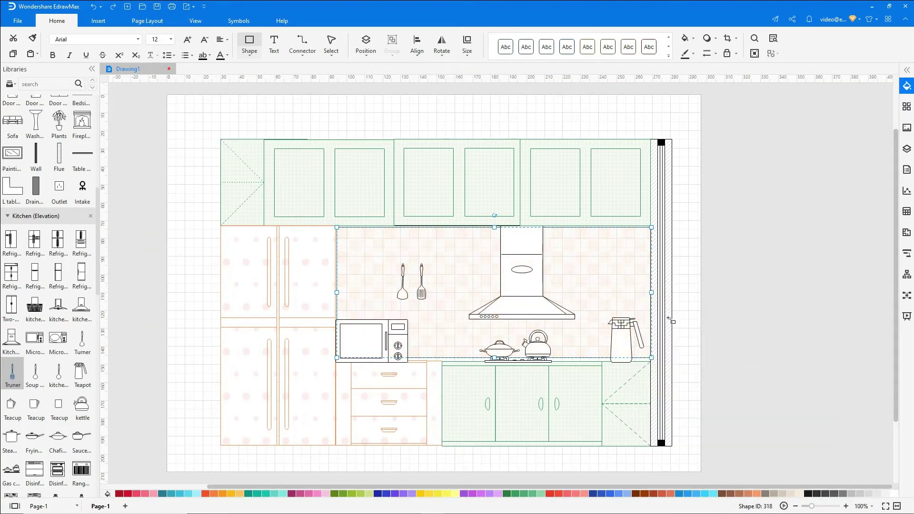
click(668, 318)
click(906, 86)
Step: Apply a picture texture fill to the tall side bar
click(841, 174)
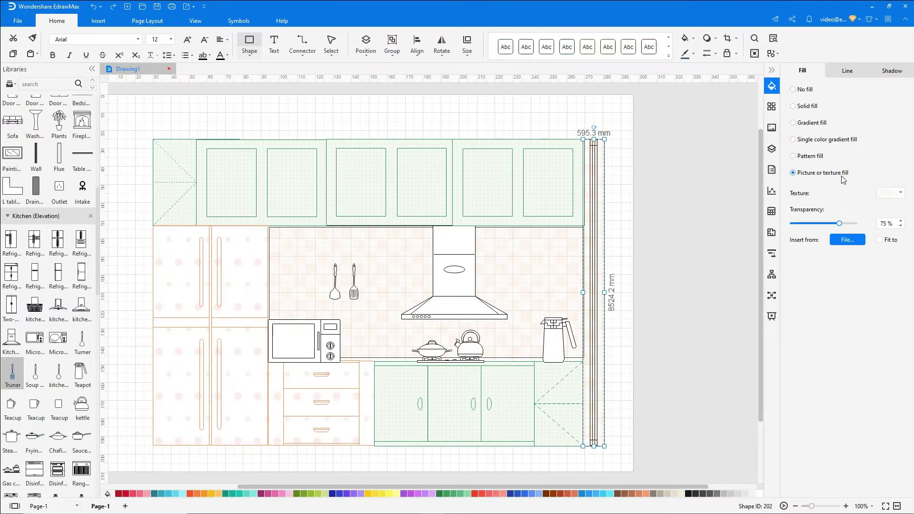
click(899, 193)
click(819, 386)
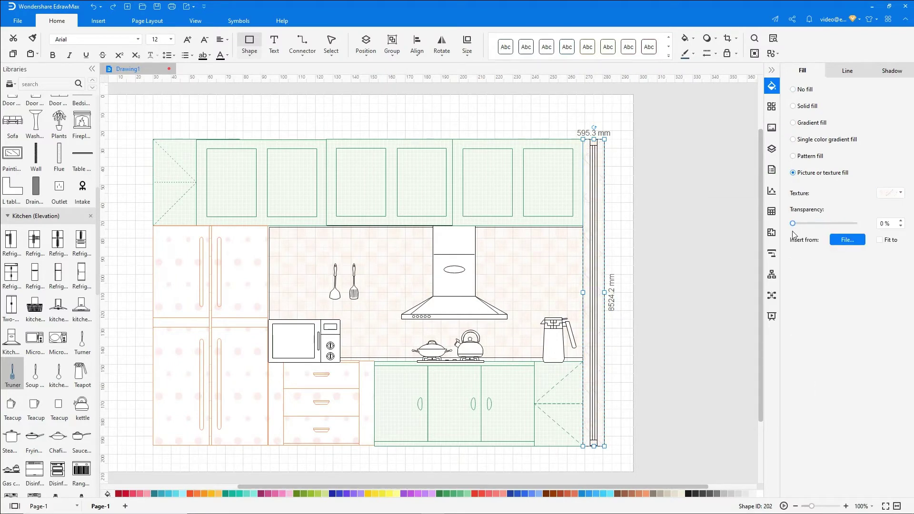
click(770, 71)
Step: Give the microwave and jug a light blue gradient fill
click(361, 340)
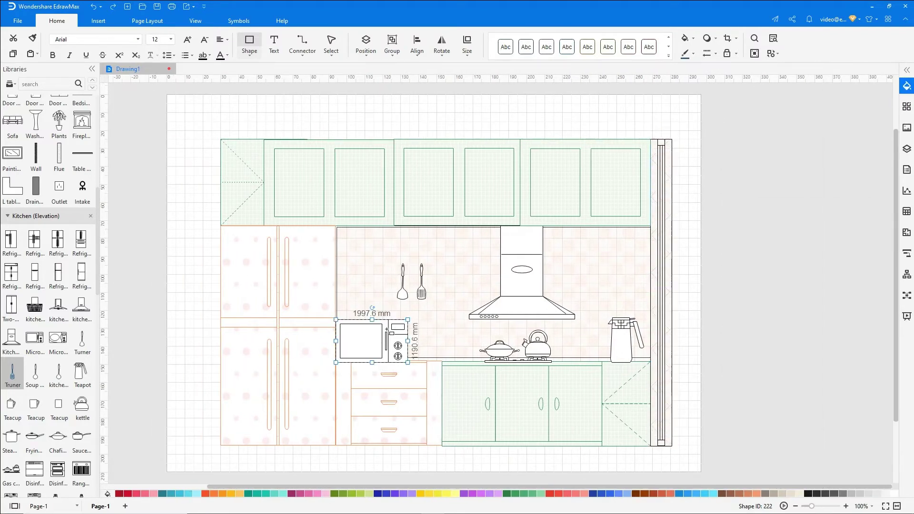
shift+click(623, 337)
click(906, 85)
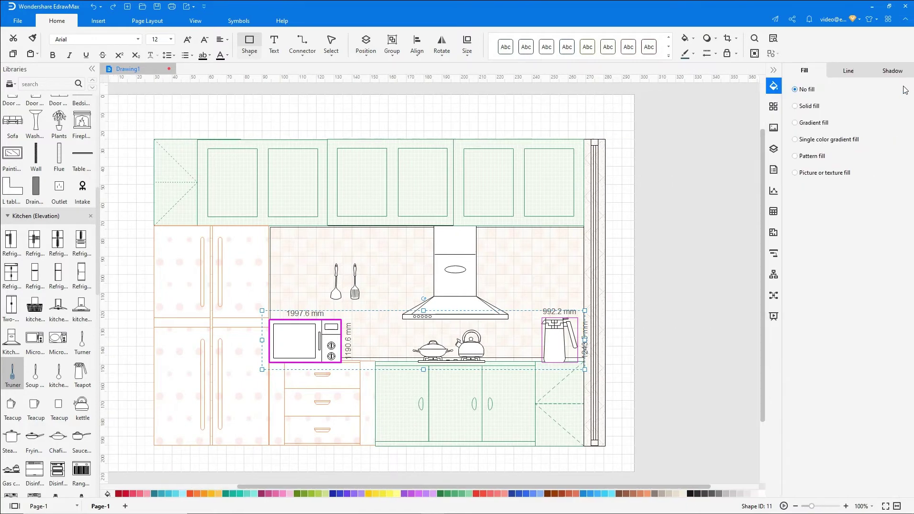
click(807, 124)
click(876, 290)
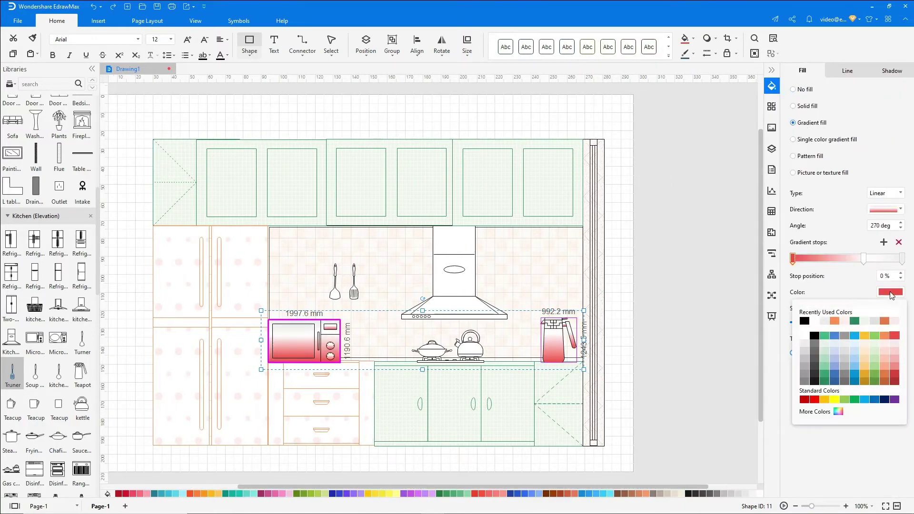
click(858, 341)
click(725, 318)
Step: Give the range hood a white gradient fill
click(477, 275)
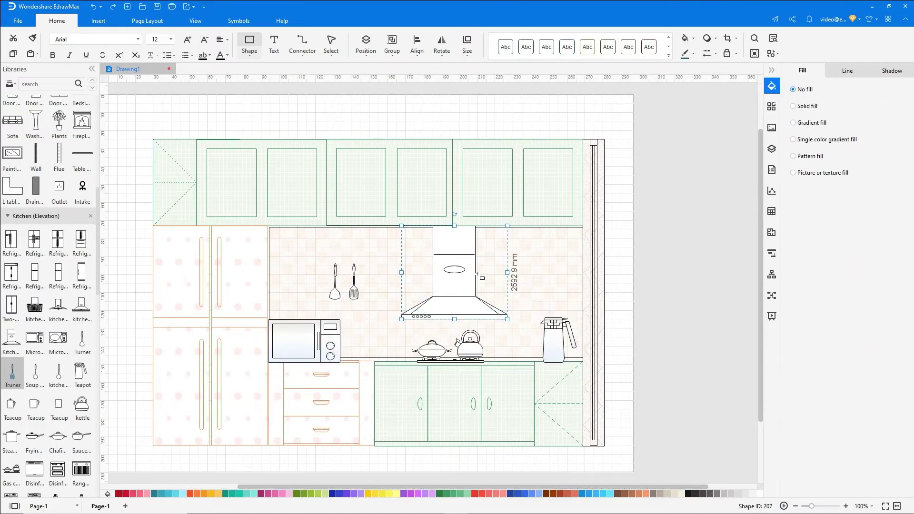
click(810, 125)
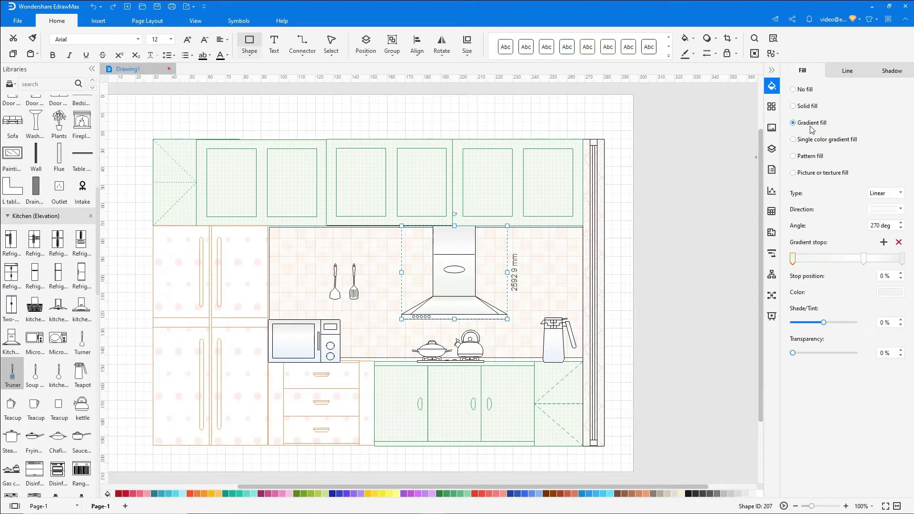
click(890, 292)
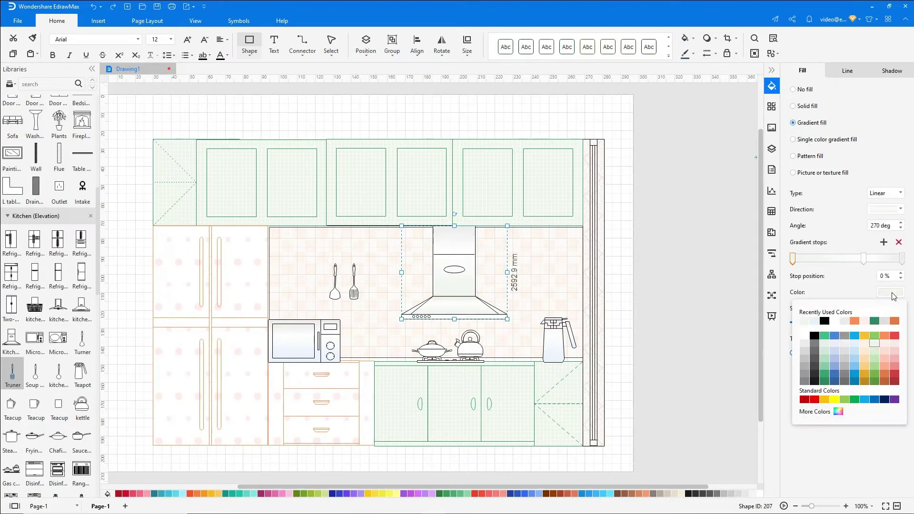
click(835, 321)
Step: Give the stove's pot and kettle a red gradient fill
click(470, 357)
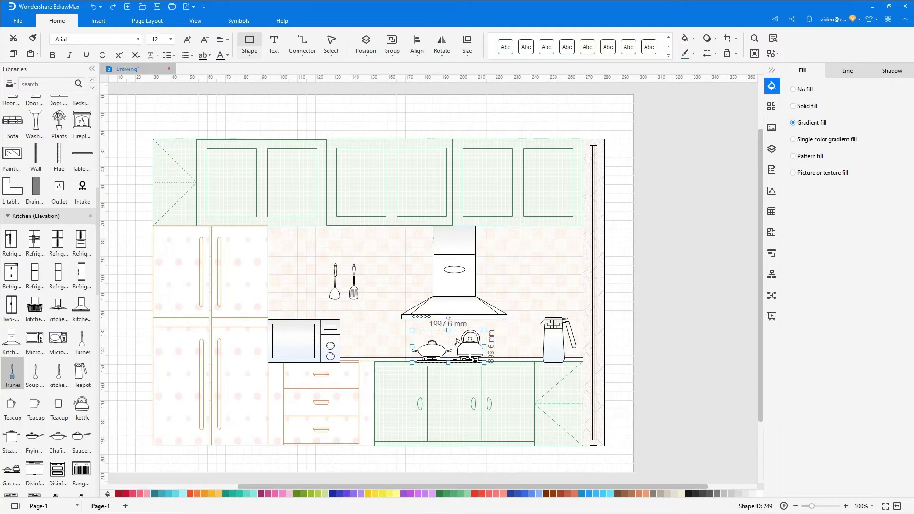
click(793, 123)
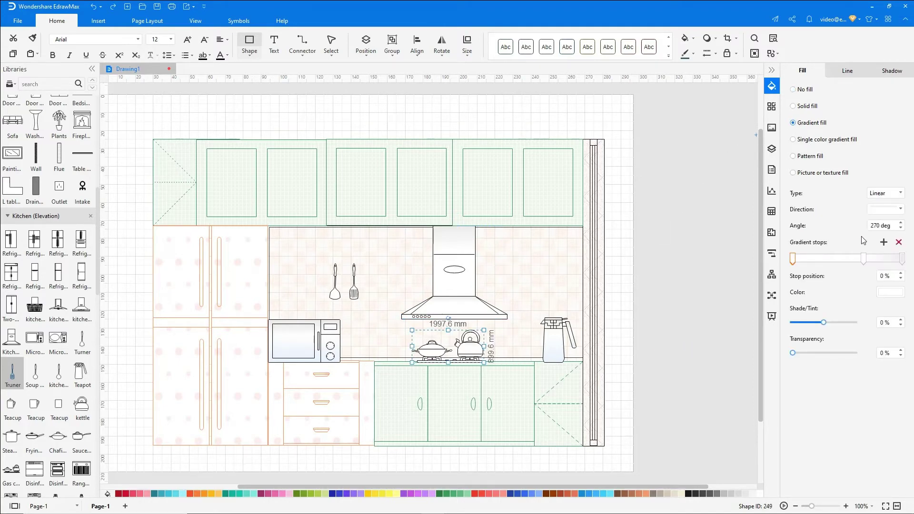
click(892, 295)
click(890, 338)
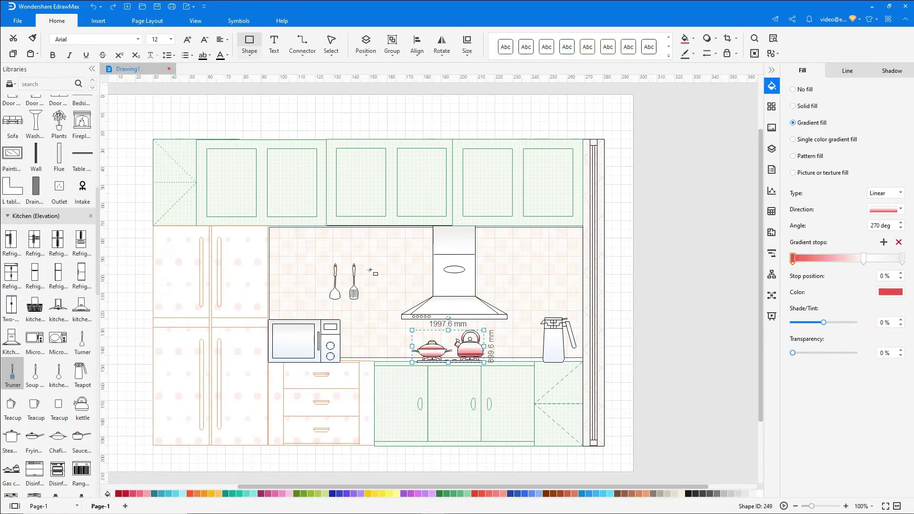
Step: Make the ladle solid red and the spatula solid yellow-gold
click(336, 270)
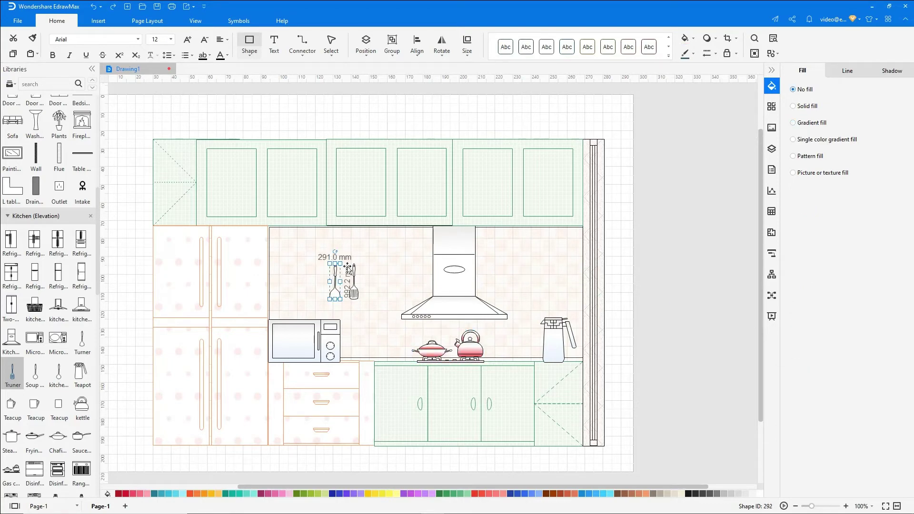
click(815, 109)
click(891, 194)
click(806, 222)
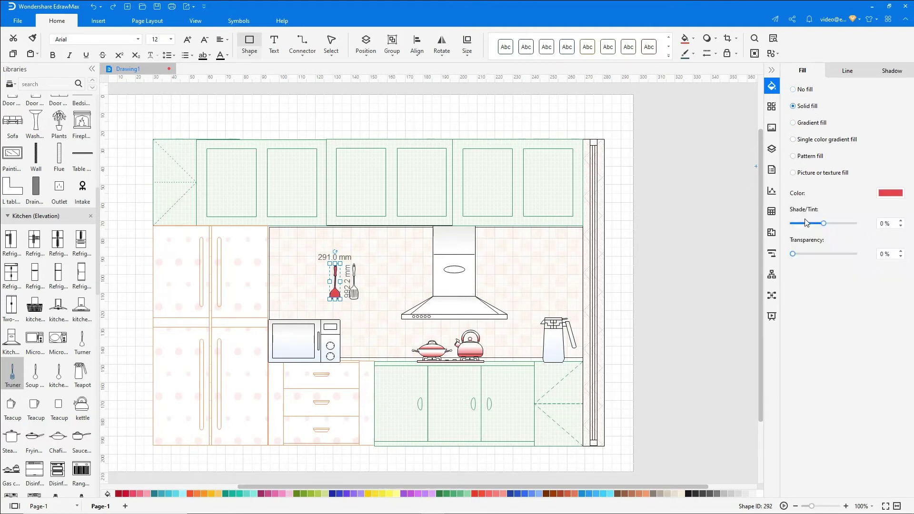
click(353, 296)
click(815, 107)
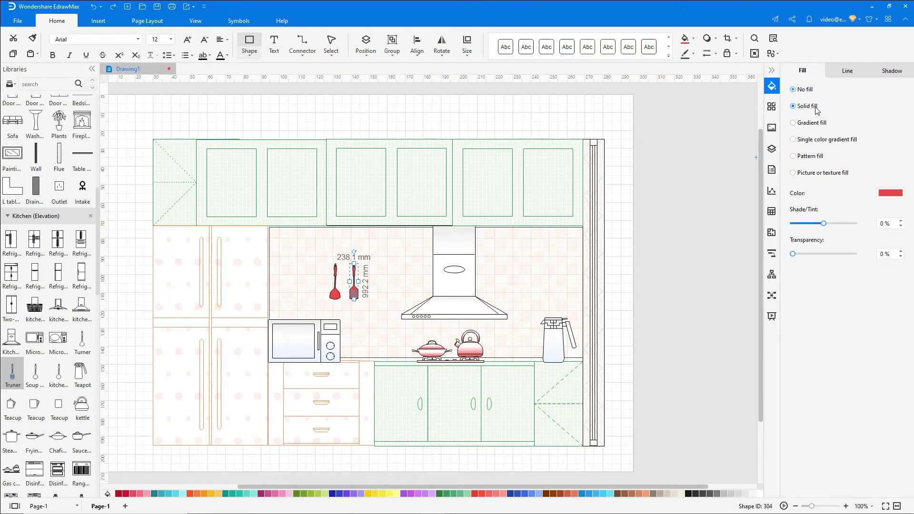
click(884, 194)
click(864, 236)
click(771, 70)
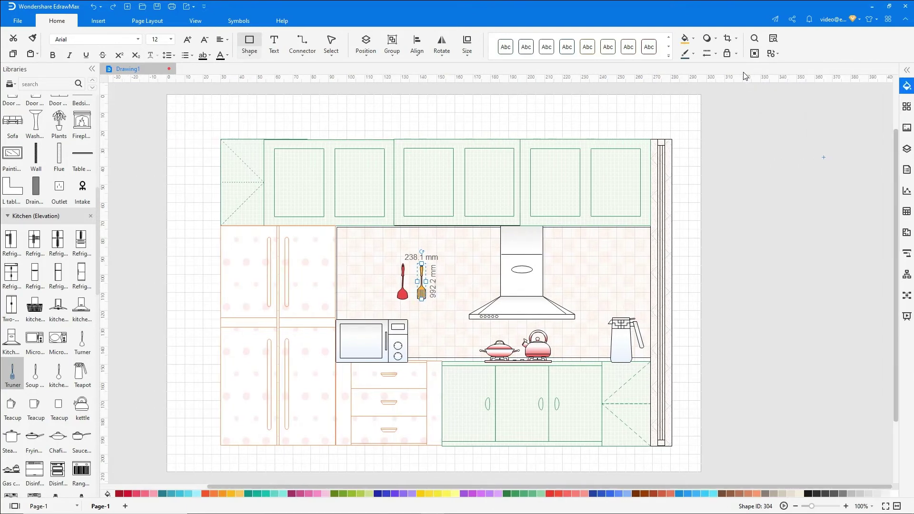
Step: Fit the page to the drawing and turn off the canvas gridlines
click(147, 21)
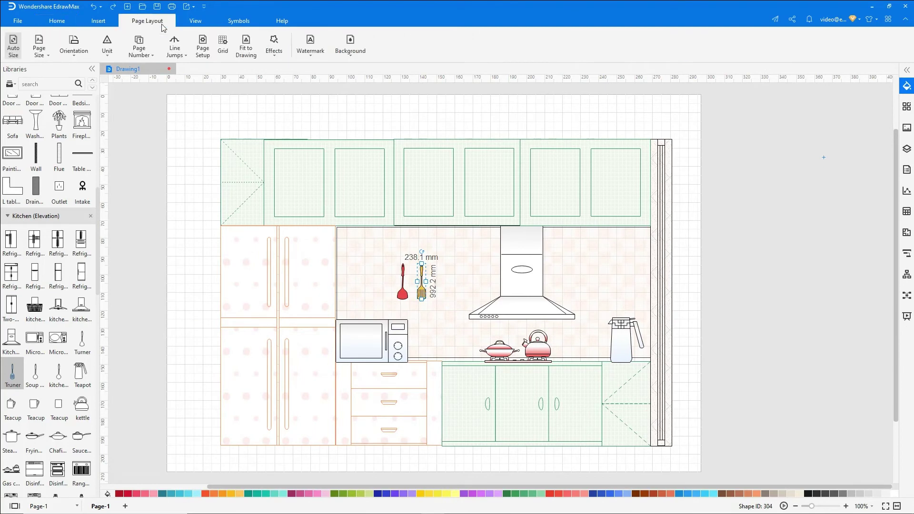
click(244, 53)
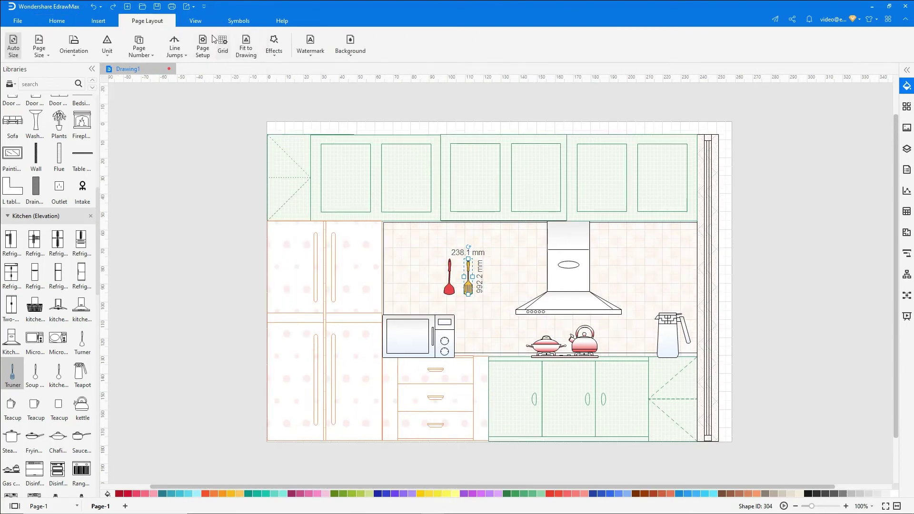
click(195, 22)
click(181, 54)
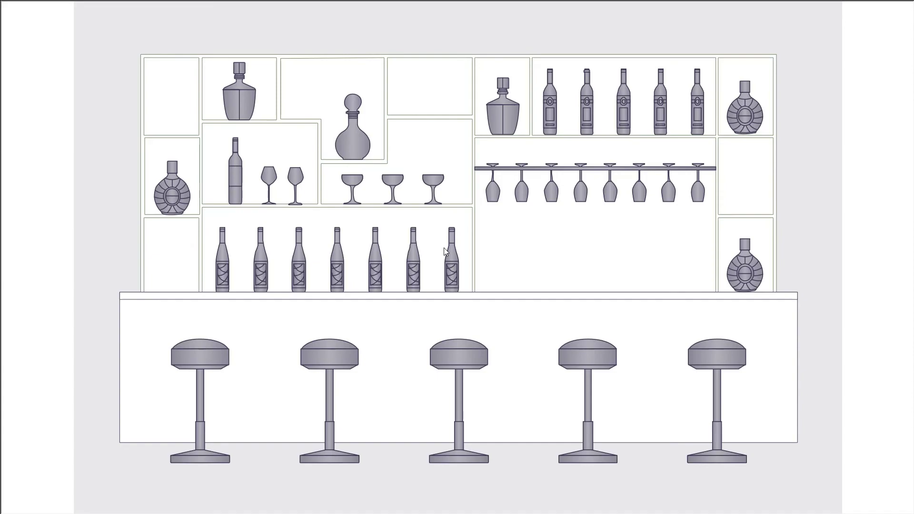
Step: Advance the full-screen preview from the bar elevation to the kitchen elevation with its title block
click(637, 284)
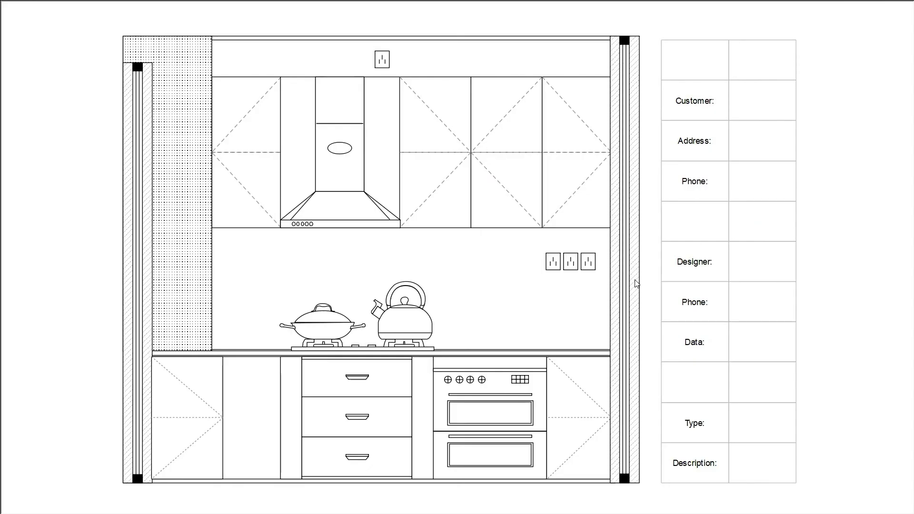